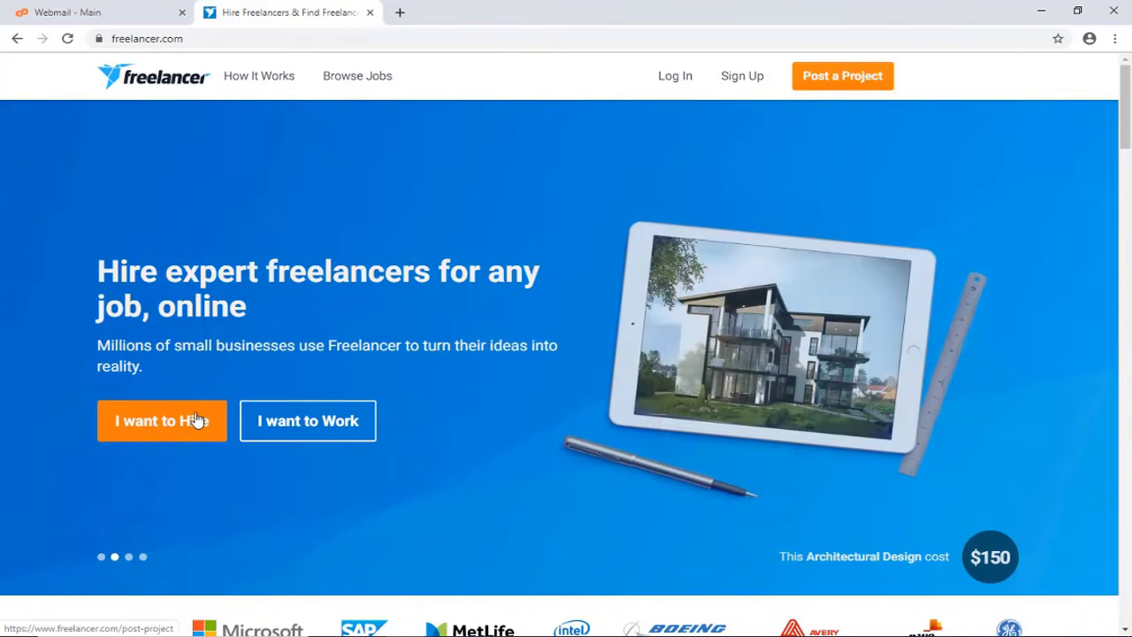
Start signing up as a freelancer with 'I want to Work' and check the webmail inbox
{"action": "left_click", "coordinate": [196, 419]}
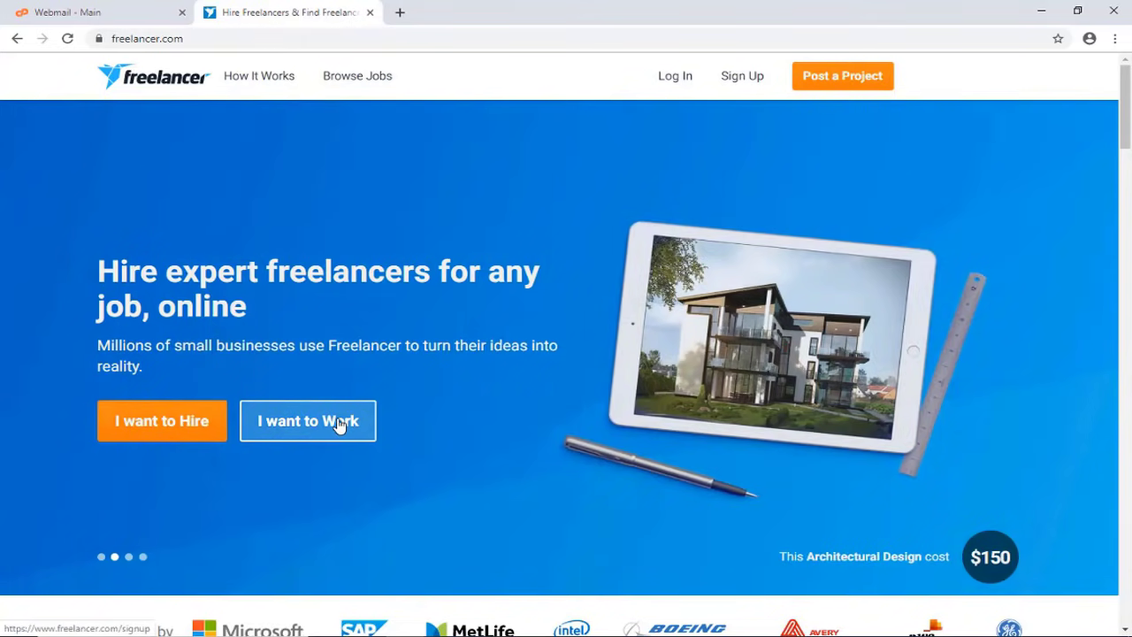
{"action": "left_click", "coordinate": [339, 425]}
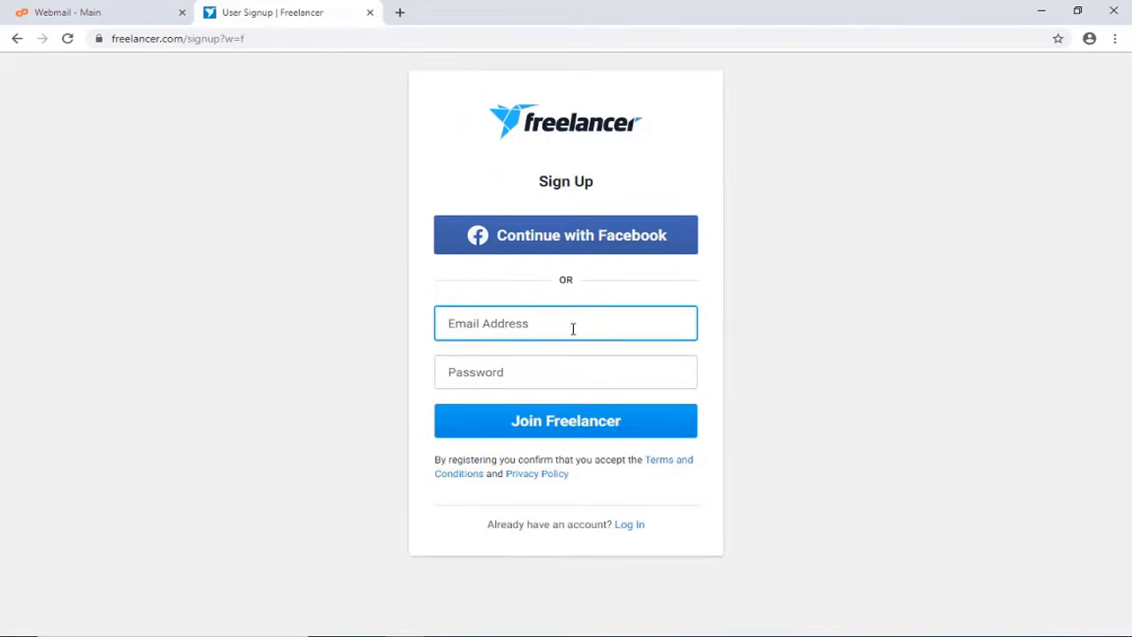
{"action": "left_click", "coordinate": [64, 15]}
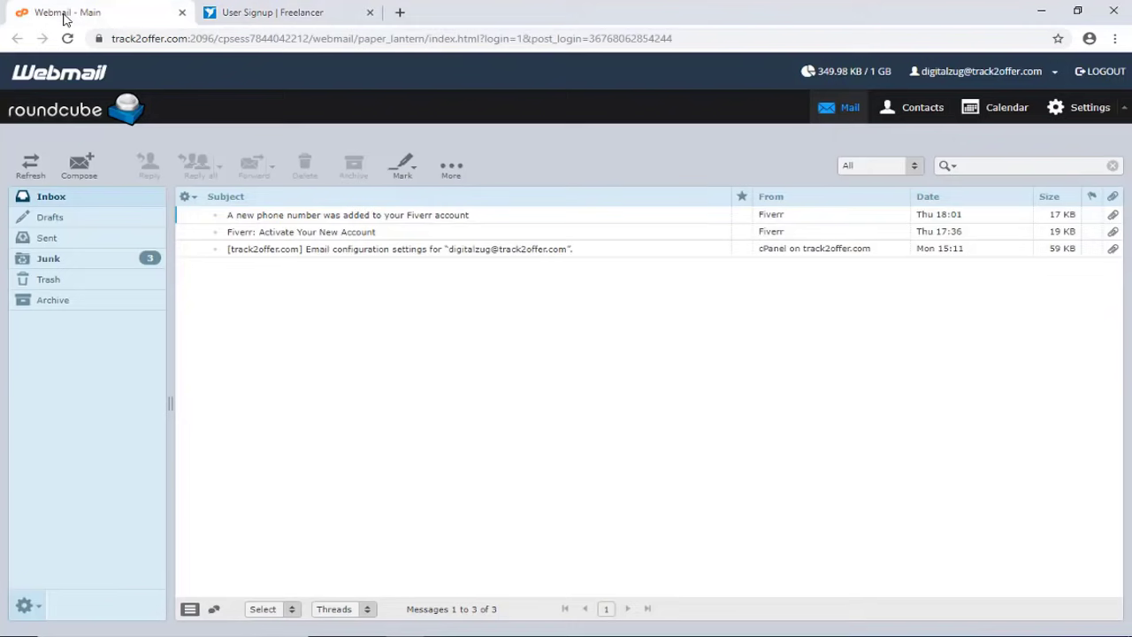
{"action": "left_click", "coordinate": [243, 13]}
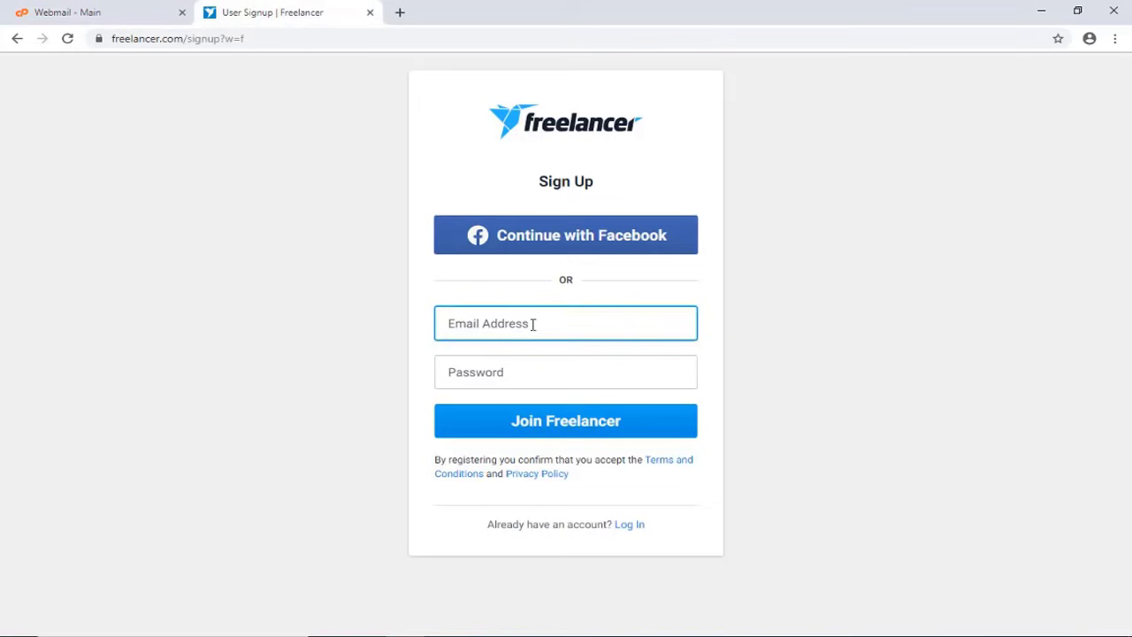
Paste the webmail address into Email Address and type the account password
{"action": "key", "text": "ctrl+v"}
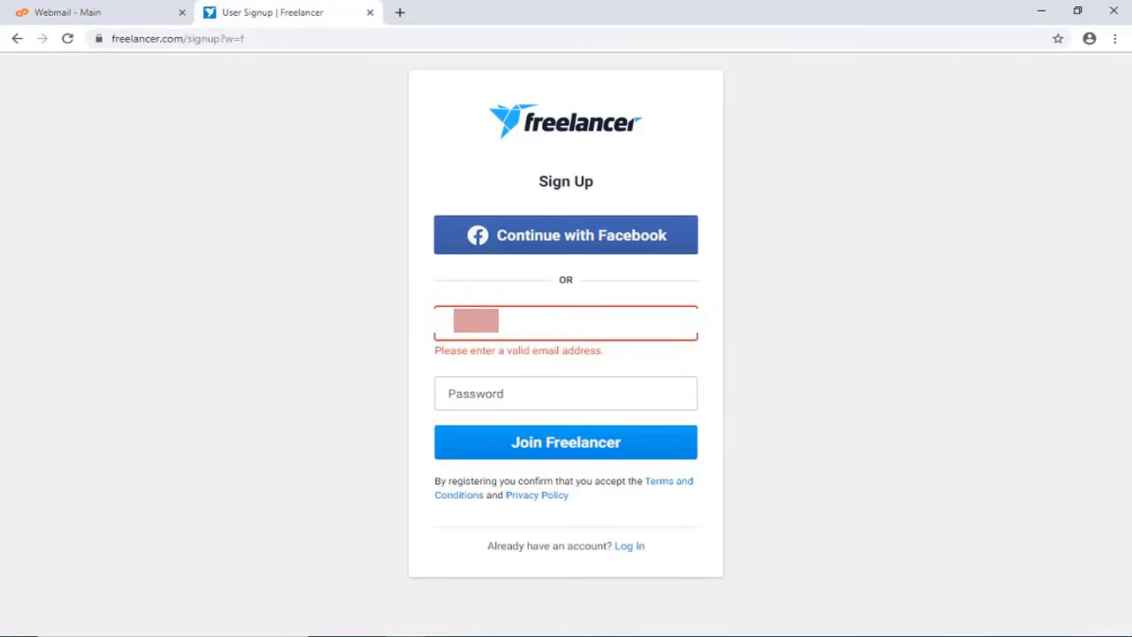
{"action": "key", "text": "ctrl+v"}
{"action": "left_click", "coordinate": [621, 376]}
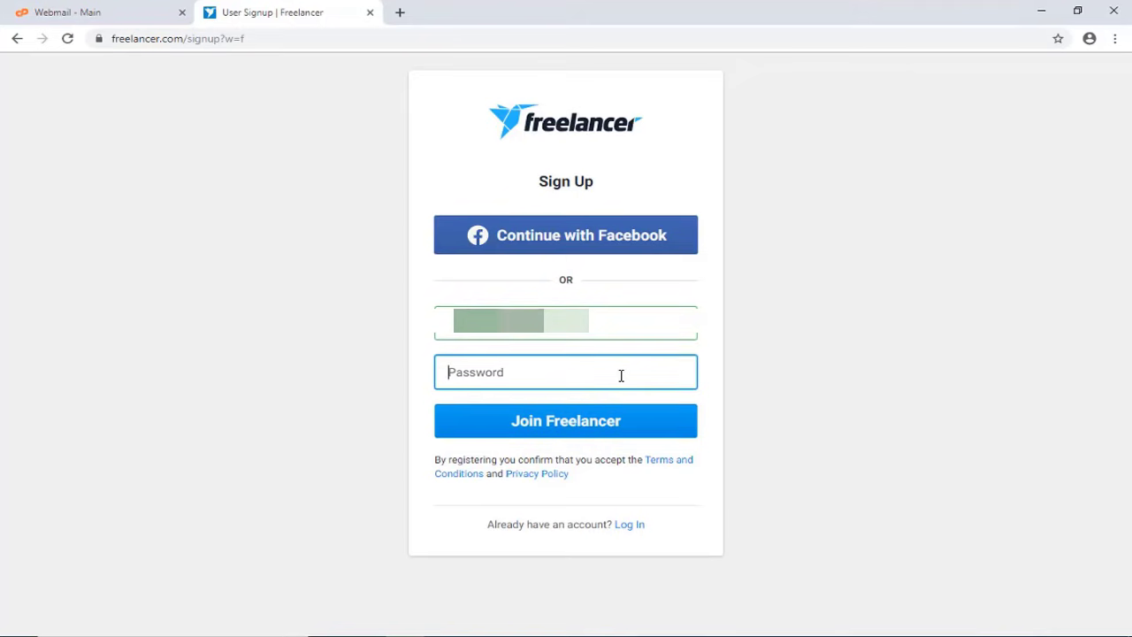
{"action": "type", "text": "••••••"}
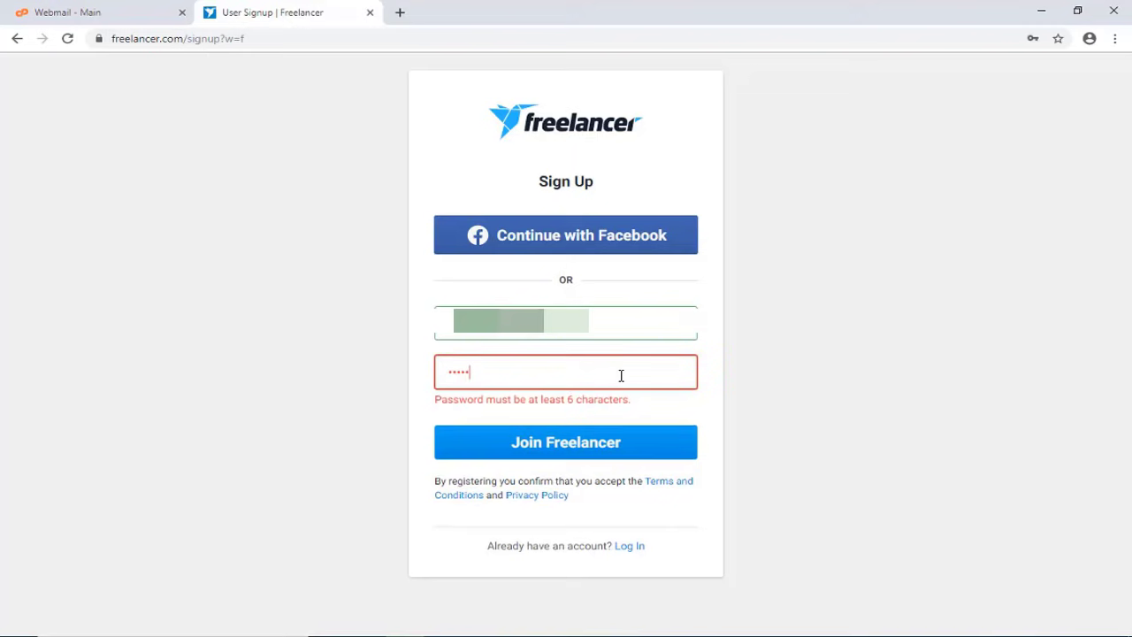
{"action": "type", "text": "•"}
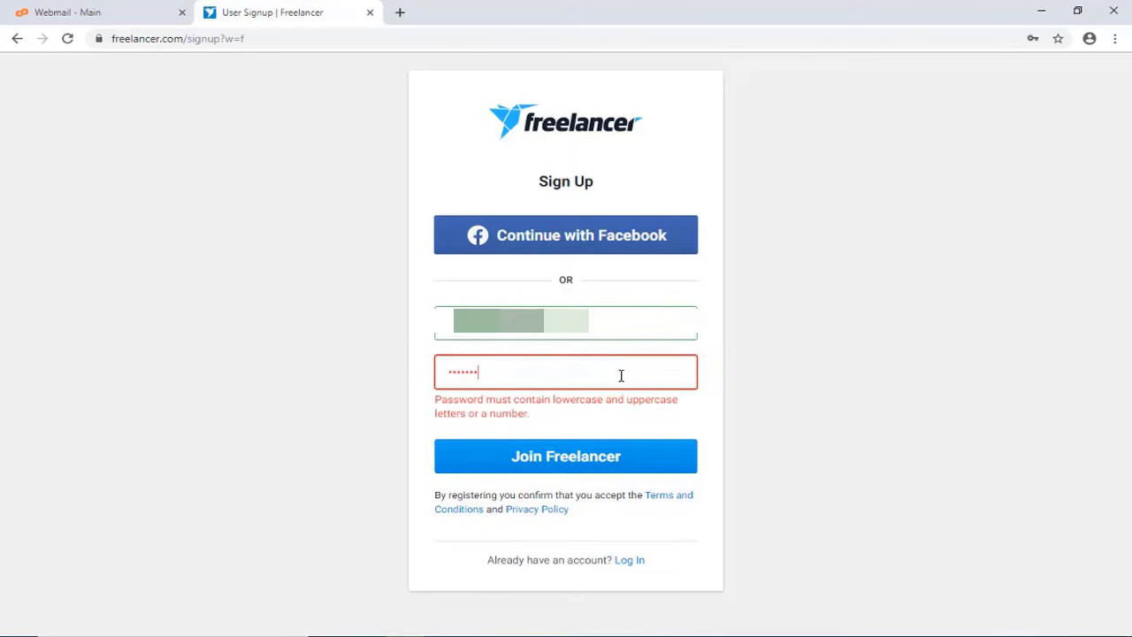
{"action": "type", "text": "•••••"}
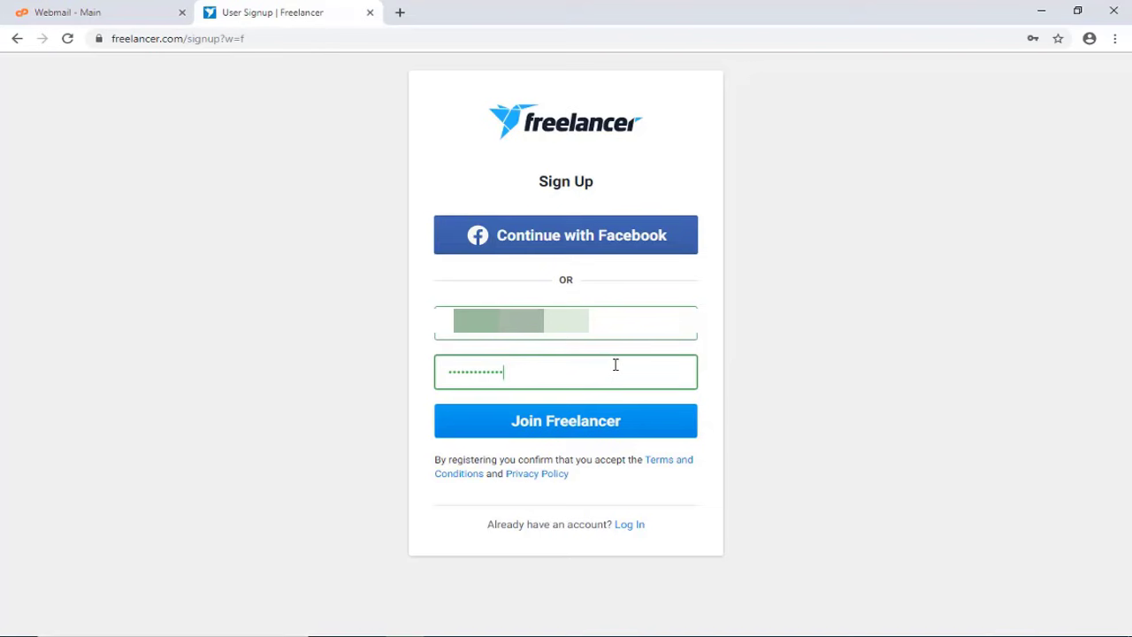
Join Freelancer, take the first suggested username, and choose the 'I want to work' account type
{"action": "left_click", "coordinate": [631, 432]}
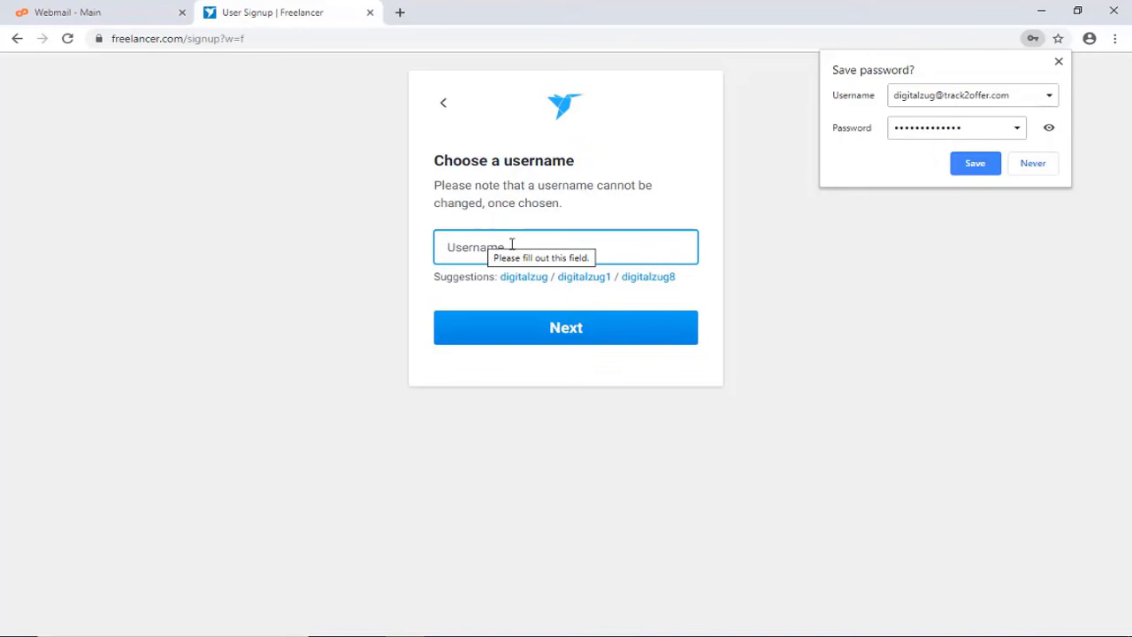
{"action": "left_click", "coordinate": [528, 277]}
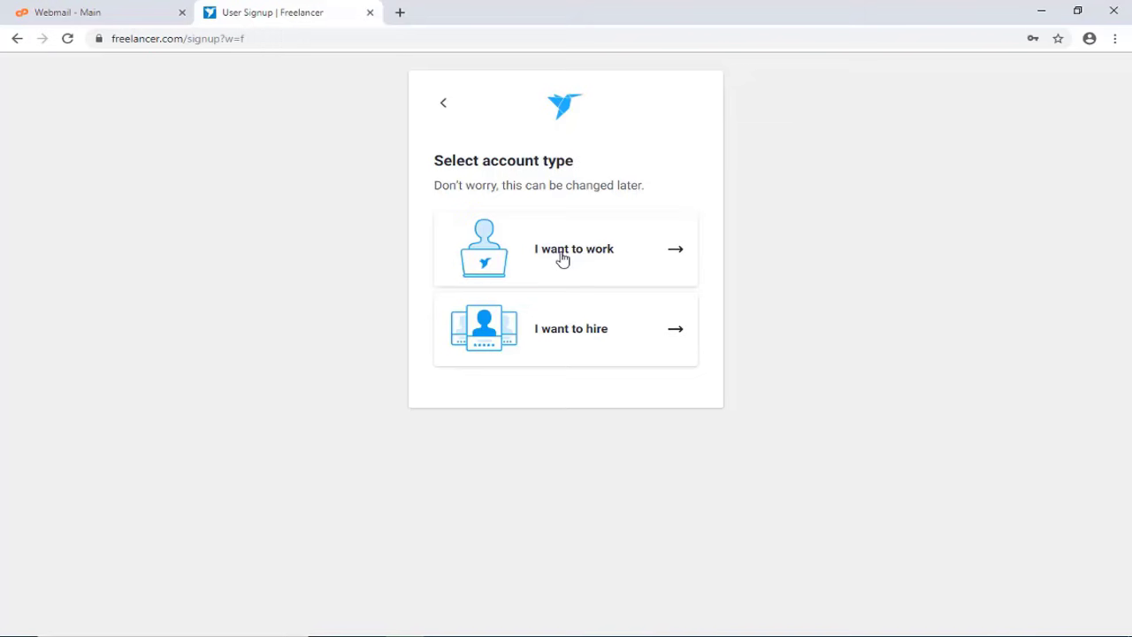
{"action": "left_click", "coordinate": [622, 257]}
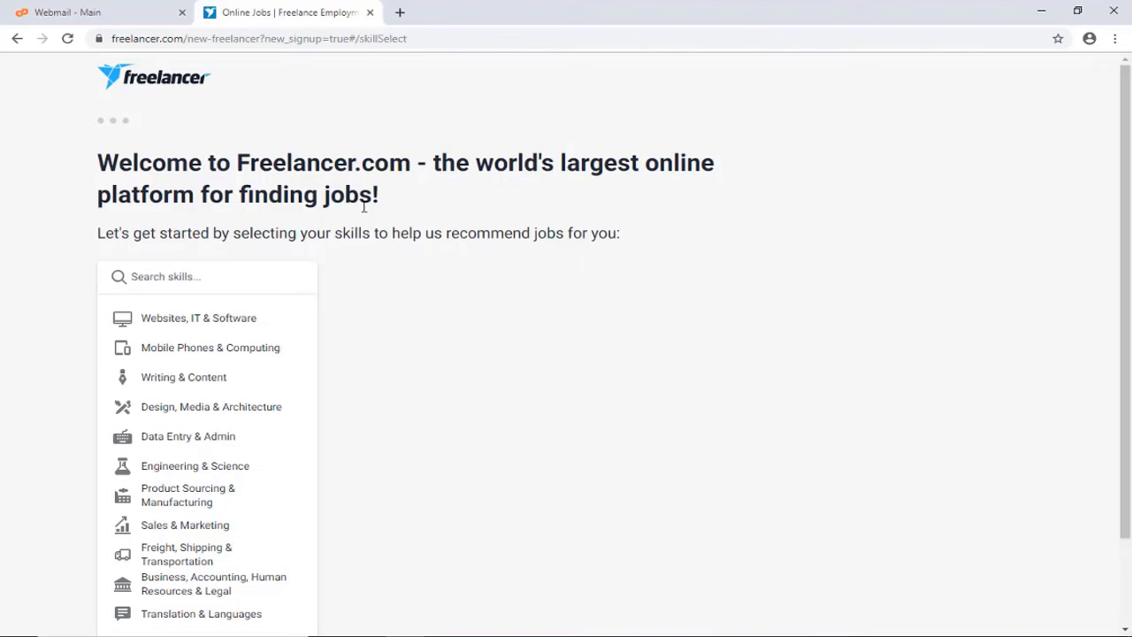
Under Websites, IT & Software, select WordPress, PHP, SEO and Web Development as skills
{"action": "left_click", "coordinate": [246, 320]}
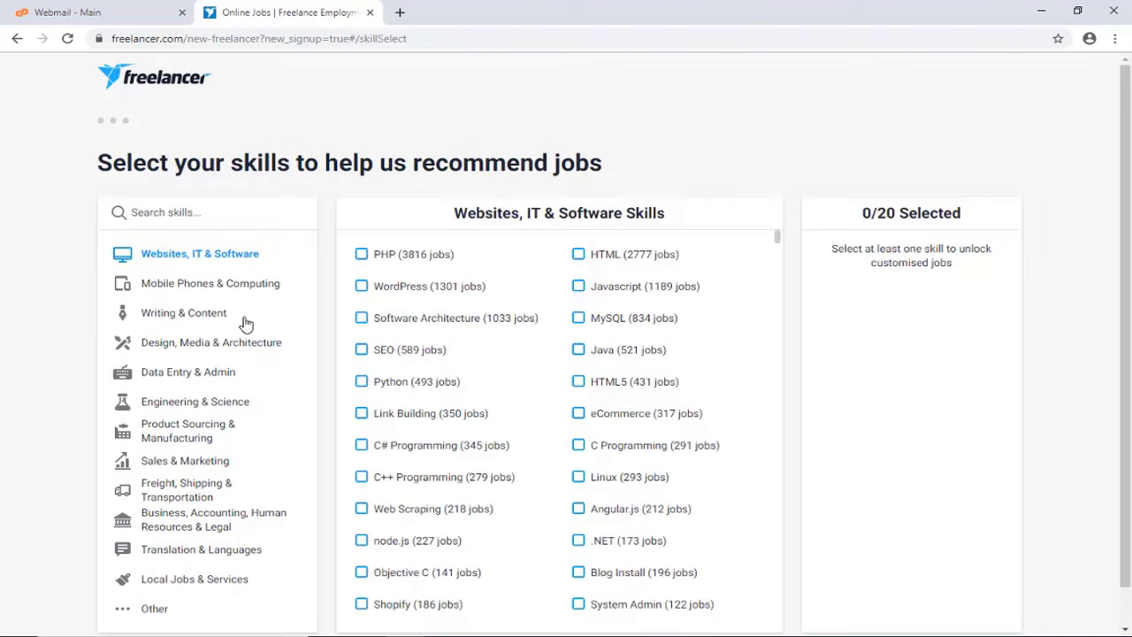
{"action": "left_click", "coordinate": [363, 289]}
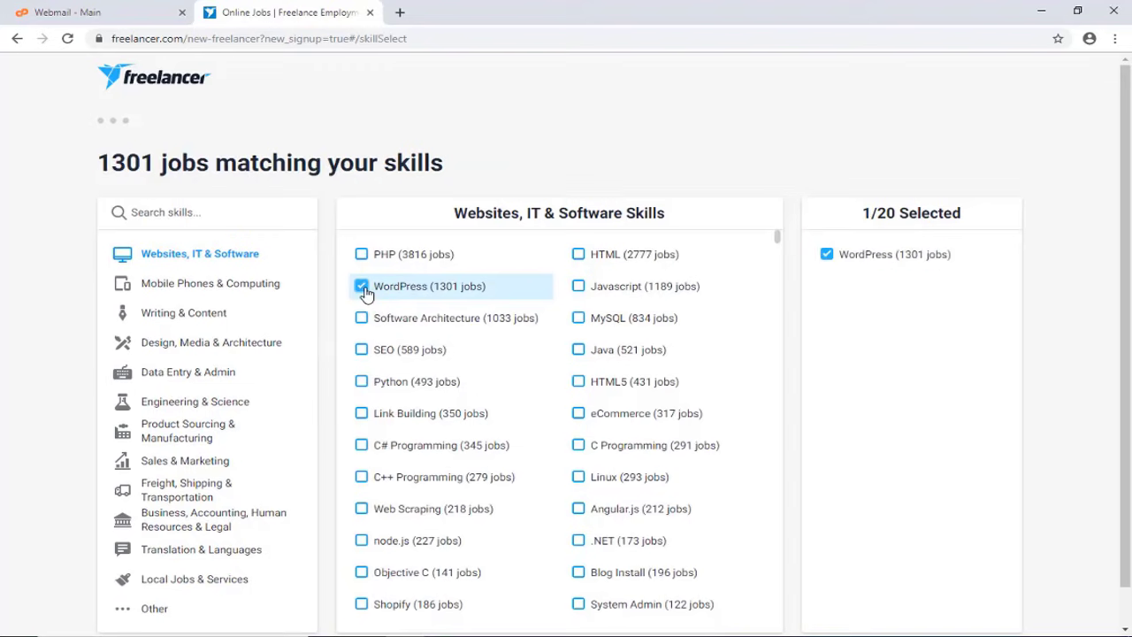
{"action": "left_click", "coordinate": [407, 258]}
{"action": "left_click", "coordinate": [409, 353]}
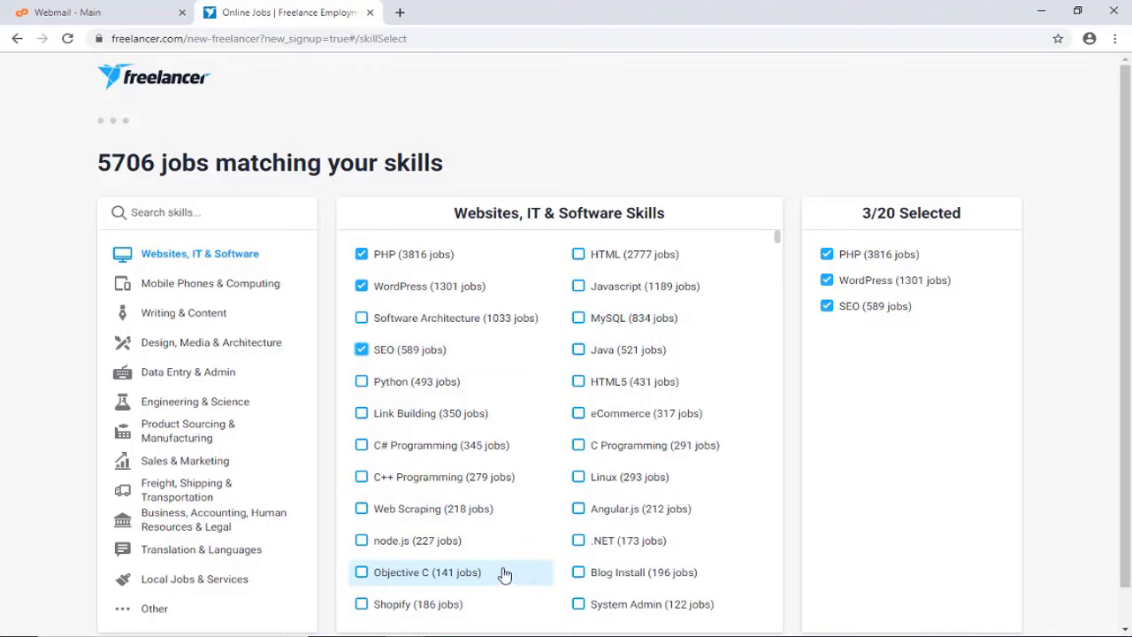
{"action": "scroll", "coordinate": [495, 566], "scroll_direction": "down", "scroll_amount": 3}
{"action": "left_click", "coordinate": [448, 550]}
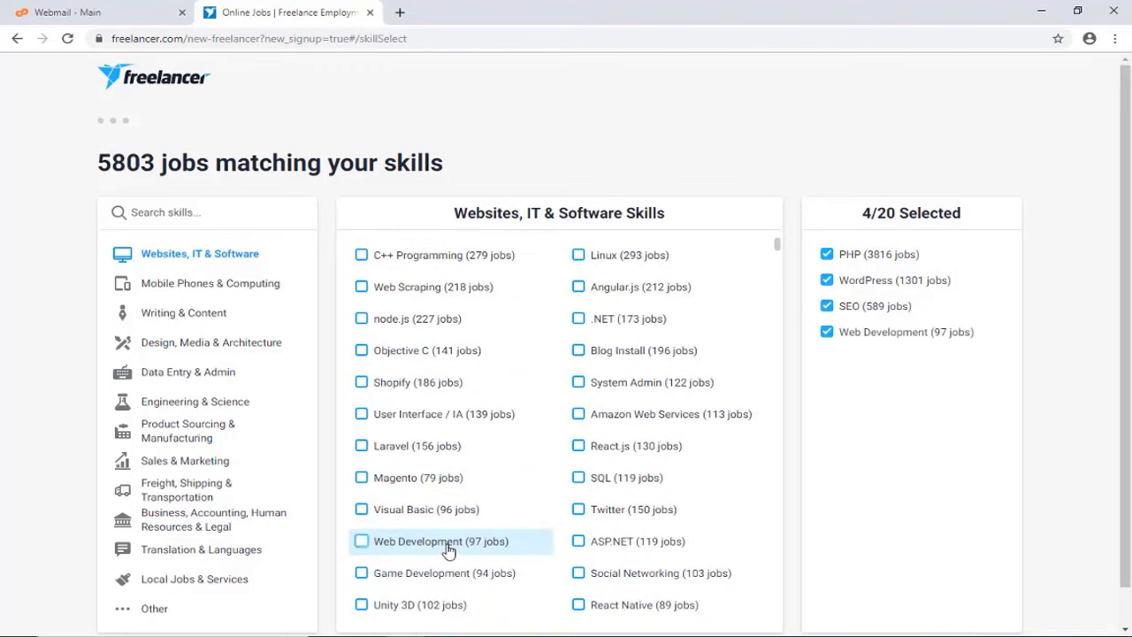
{"action": "scroll", "coordinate": [607, 584], "scroll_direction": "down", "scroll_amount": 1}
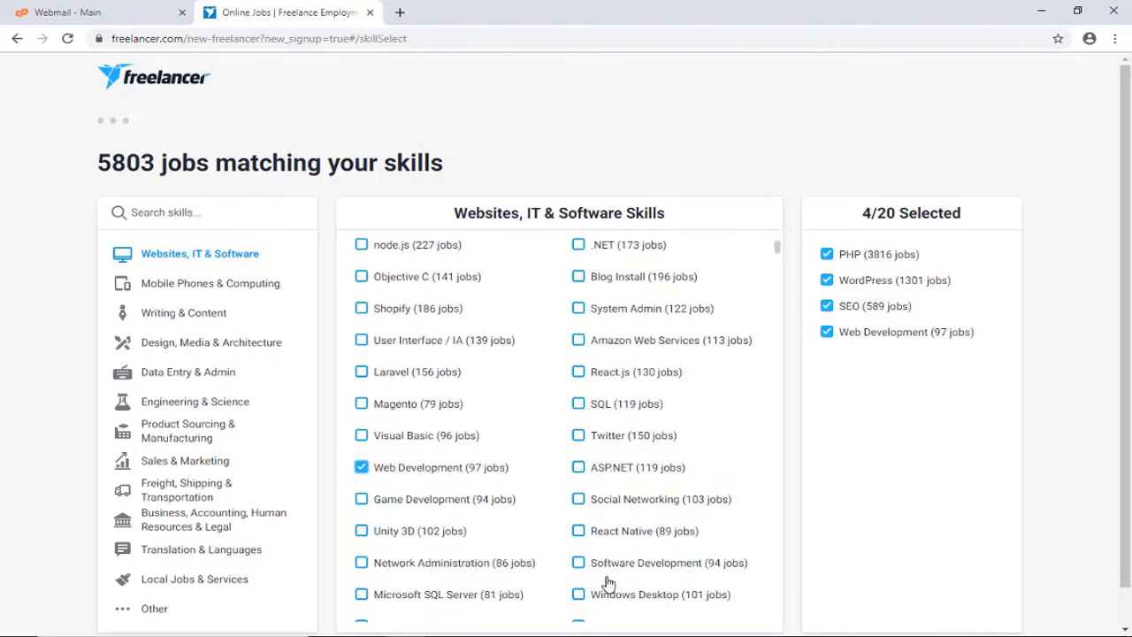
{"action": "scroll", "coordinate": [526, 581], "scroll_direction": "down", "scroll_amount": 3}
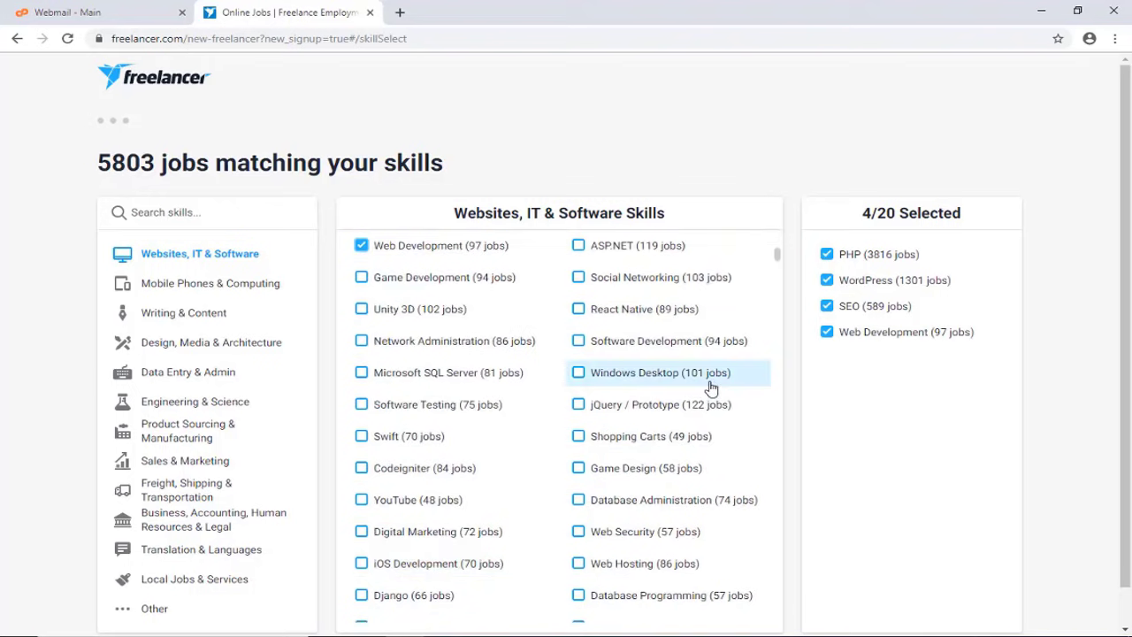
{"action": "scroll", "coordinate": [606, 371], "scroll_direction": "up", "scroll_amount": 4}
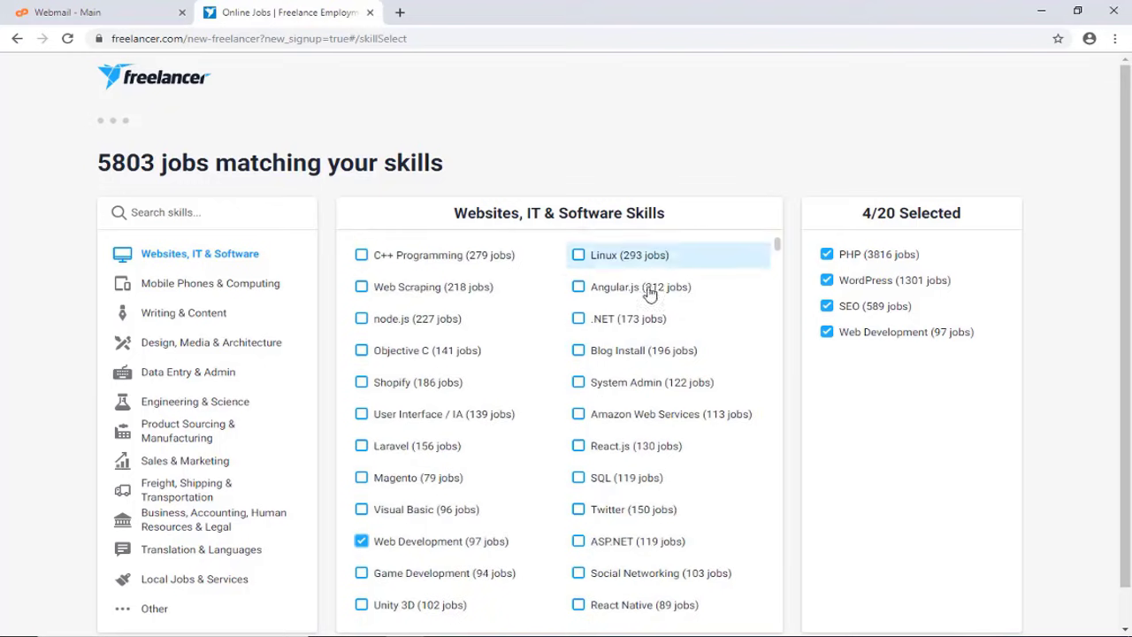
{"action": "scroll", "coordinate": [545, 384], "scroll_direction": "down", "scroll_amount": 4}
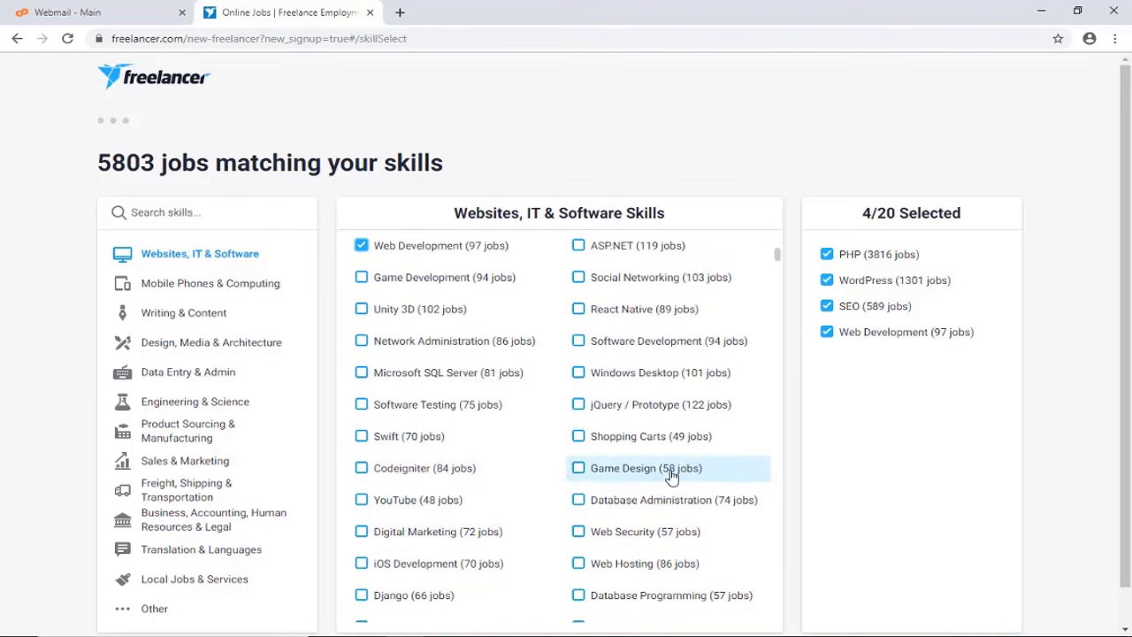
{"action": "scroll", "coordinate": [672, 475], "scroll_direction": "down", "scroll_amount": 8}
{"action": "scroll", "coordinate": [870, 469], "scroll_direction": "down", "scroll_amount": 1}
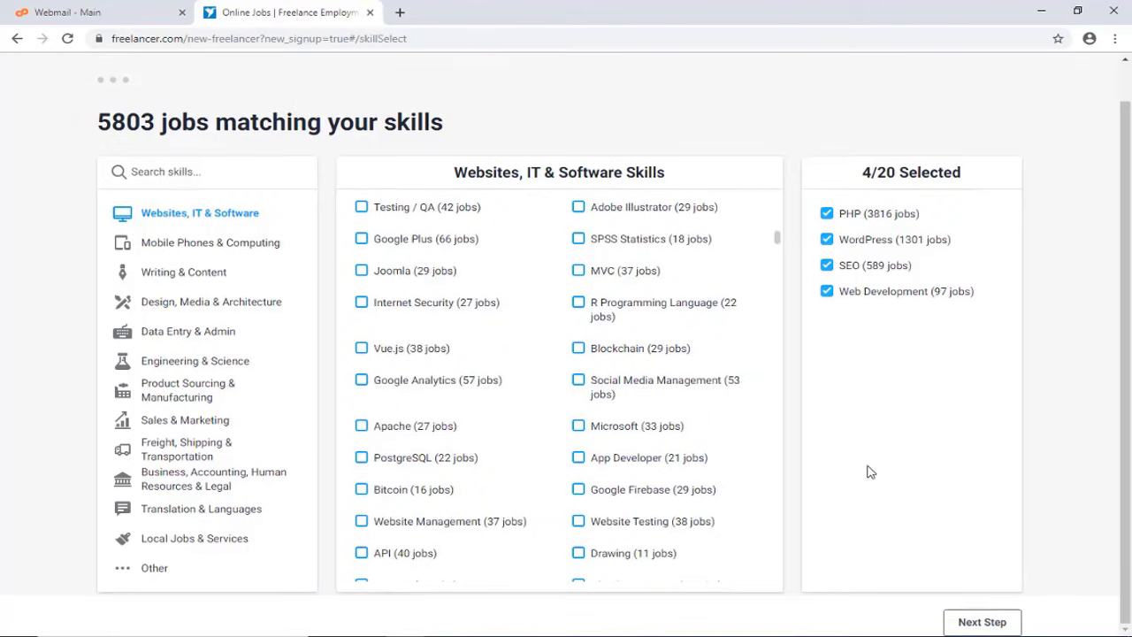
Continue to the profile form and enter the user's first and last name
{"action": "left_click", "coordinate": [982, 622]}
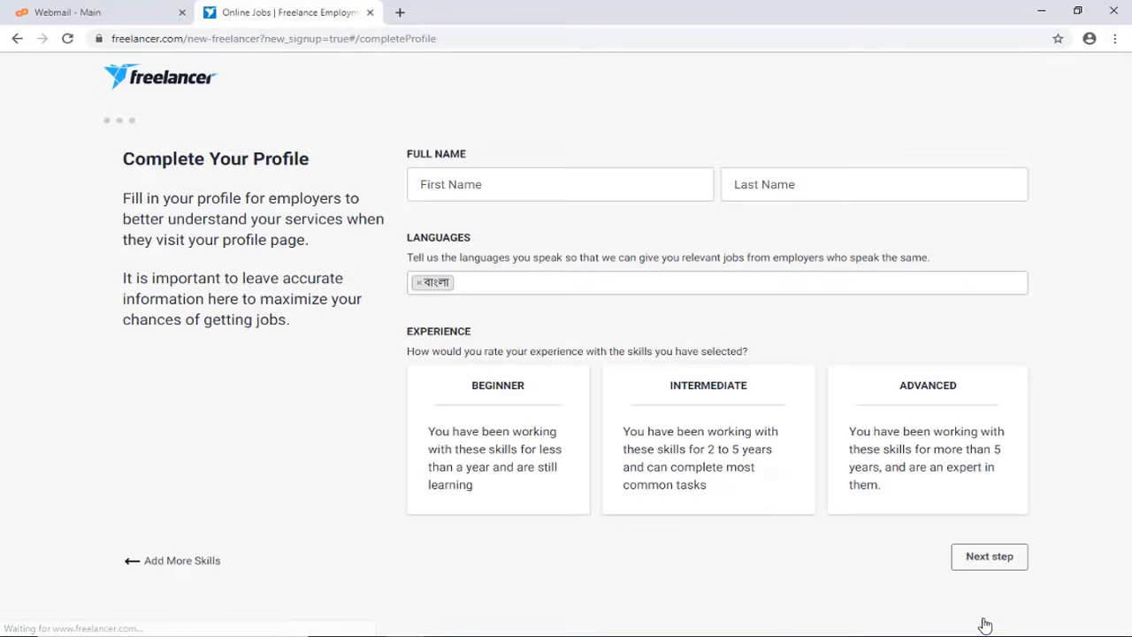
{"action": "left_click", "coordinate": [459, 185]}
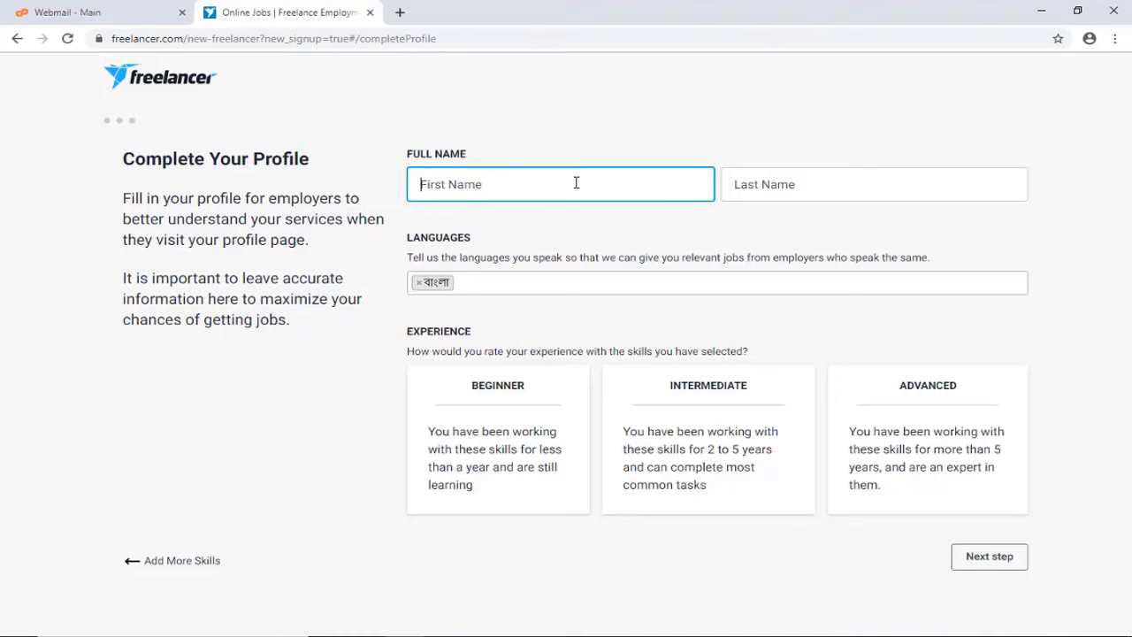
{"action": "key", "text": "Tab"}
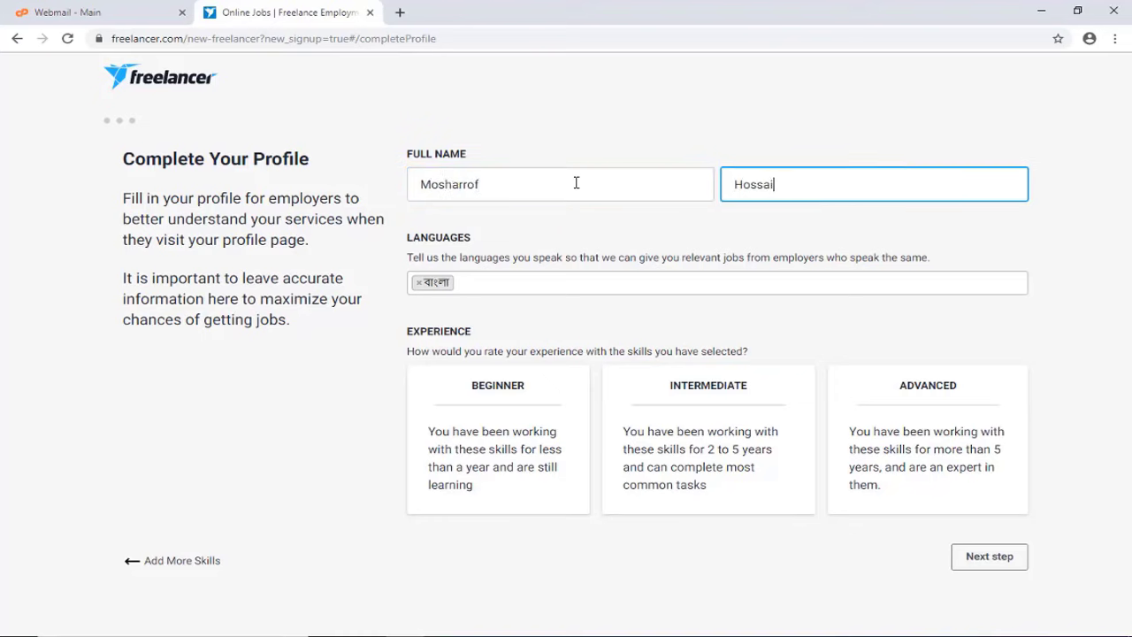
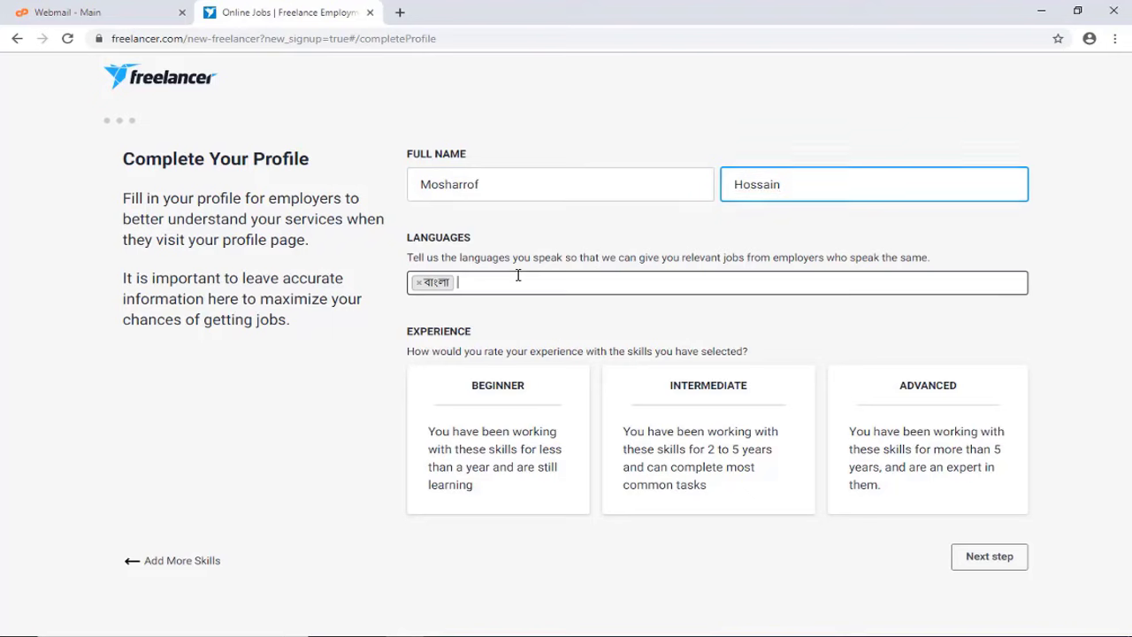
Add English as a spoken language, rate experience Advanced, and submit the profile
{"action": "left_click", "coordinate": [518, 276]}
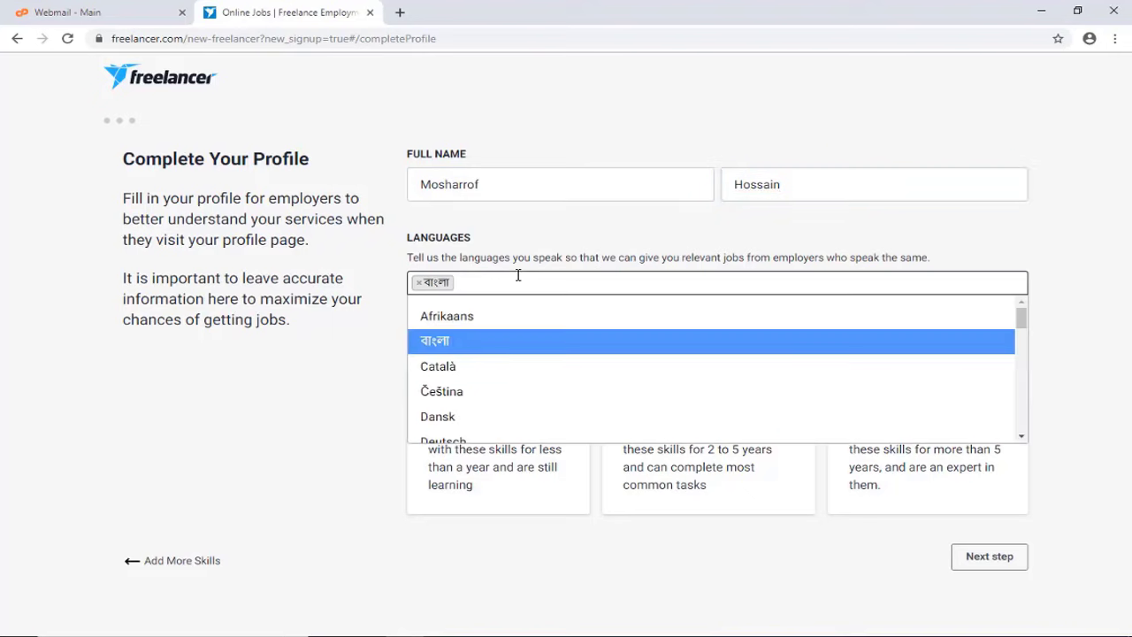
{"action": "type", "text": "En"}
{"action": "key", "text": "Return"}
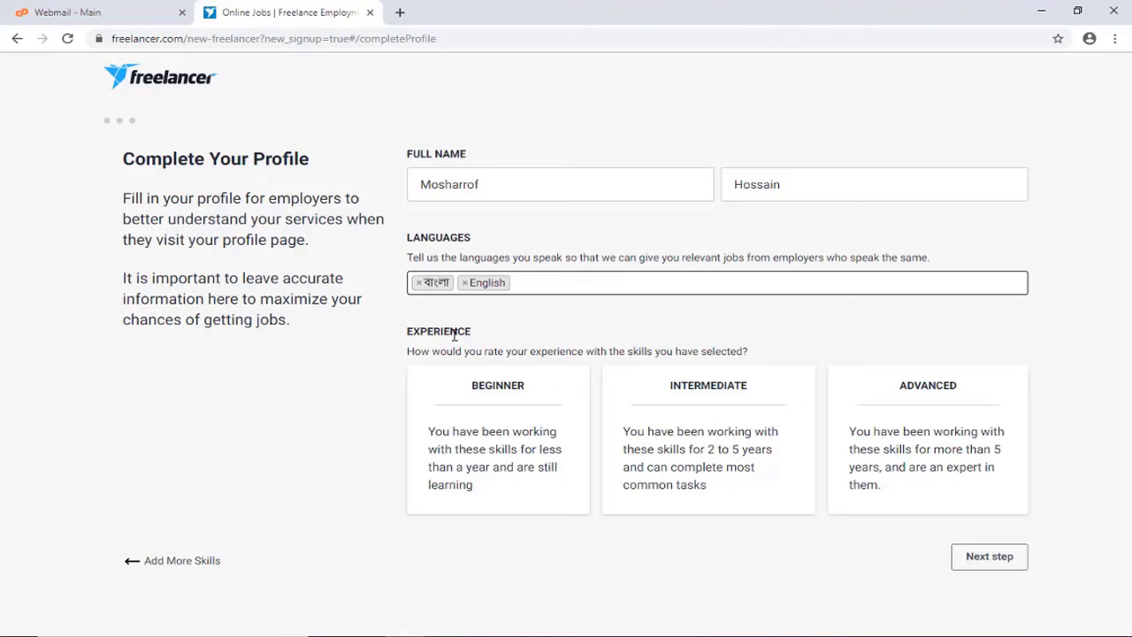
{"action": "left_click", "coordinate": [858, 400]}
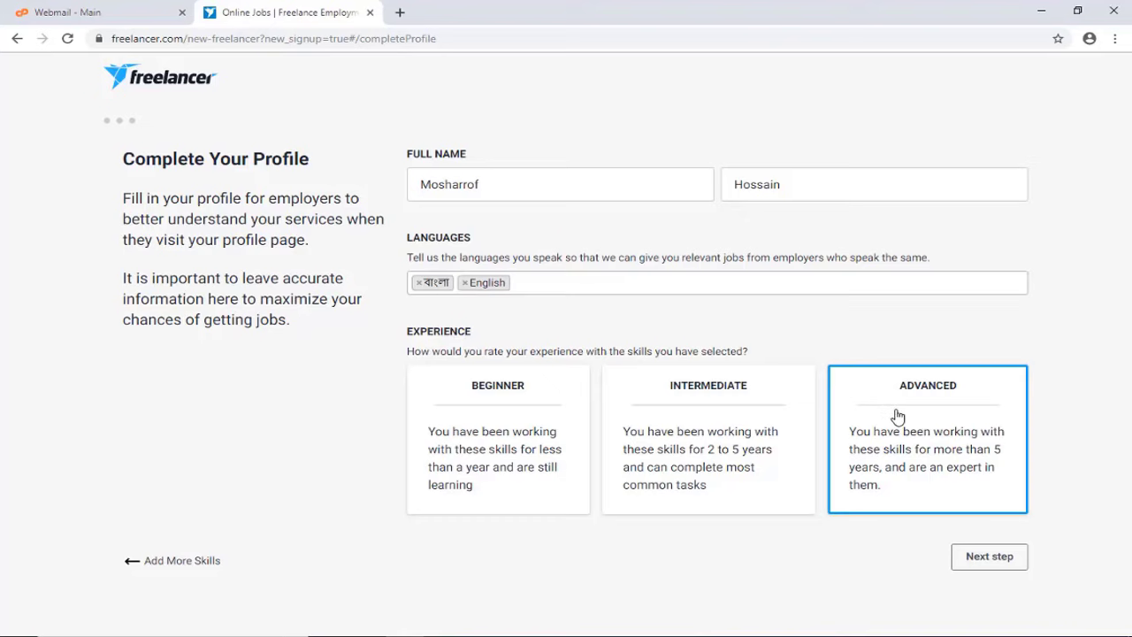
{"action": "left_click", "coordinate": [1013, 558]}
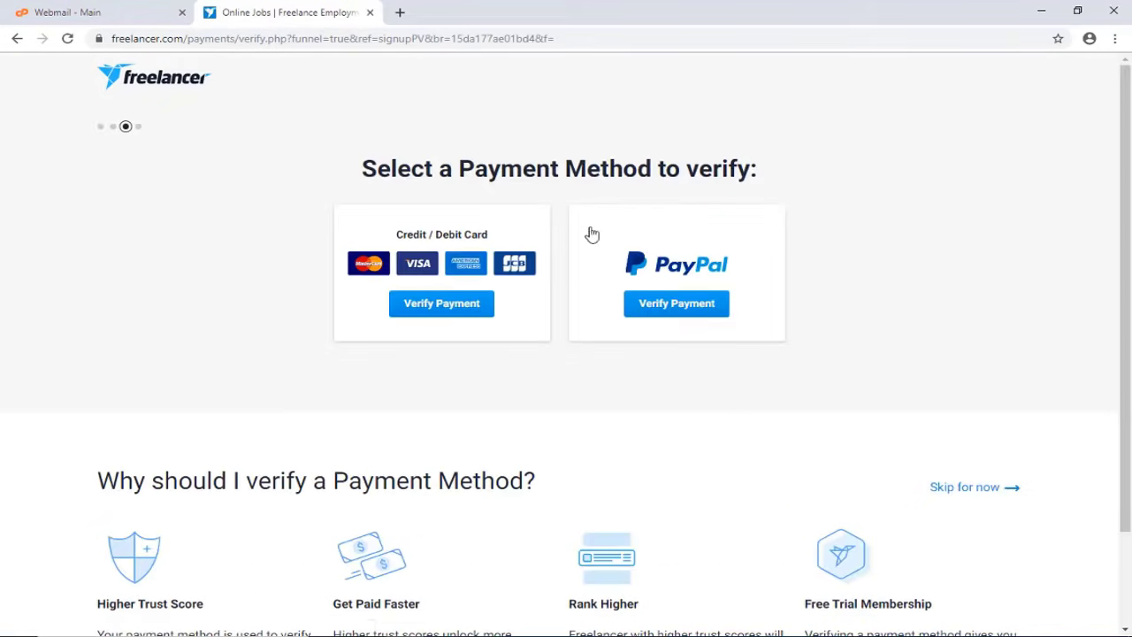
Skip the payment-method verification and the Plus Membership free trial
{"action": "left_click", "coordinate": [412, 298]}
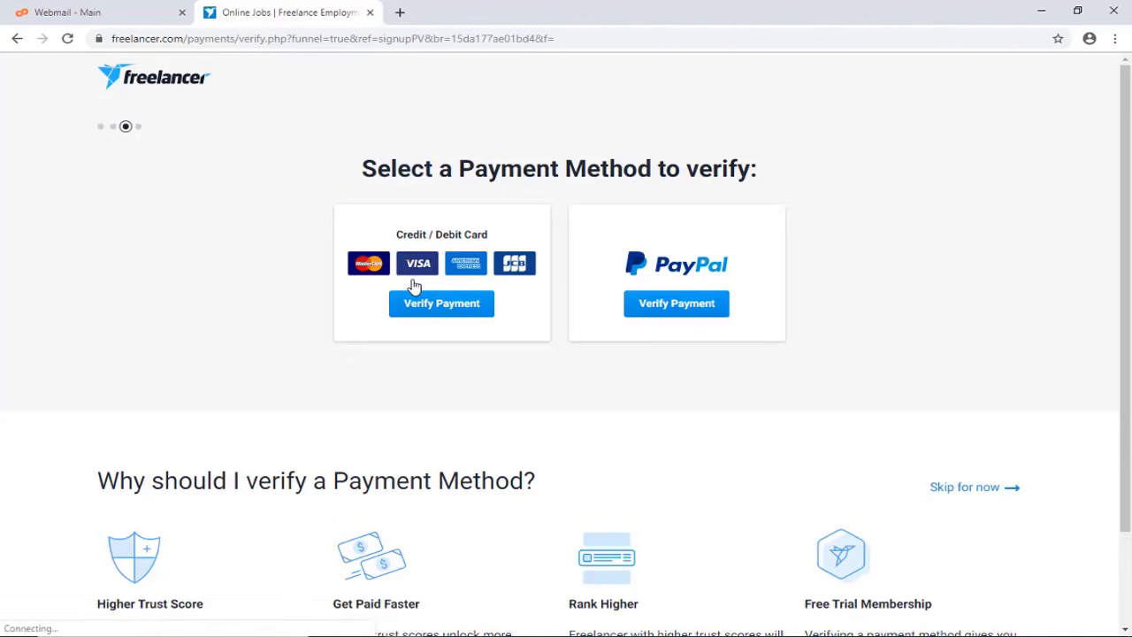
{"action": "left_click", "coordinate": [982, 495]}
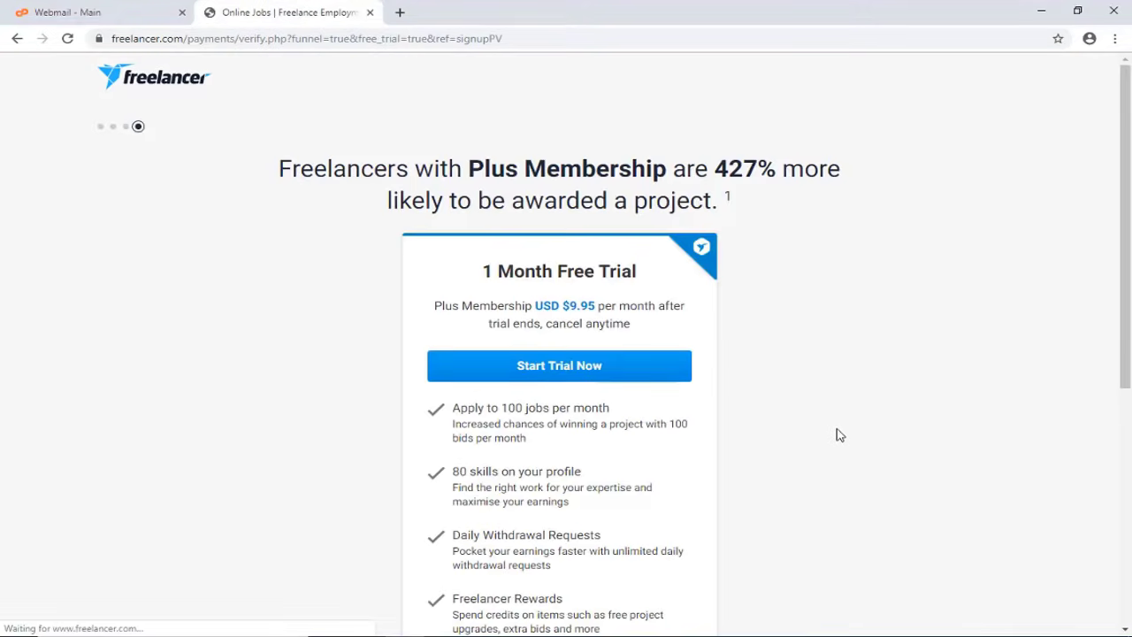
{"action": "scroll", "coordinate": [611, 375], "scroll_direction": "down", "scroll_amount": 5}
{"action": "scroll", "coordinate": [758, 386], "scroll_direction": "up", "scroll_amount": 3}
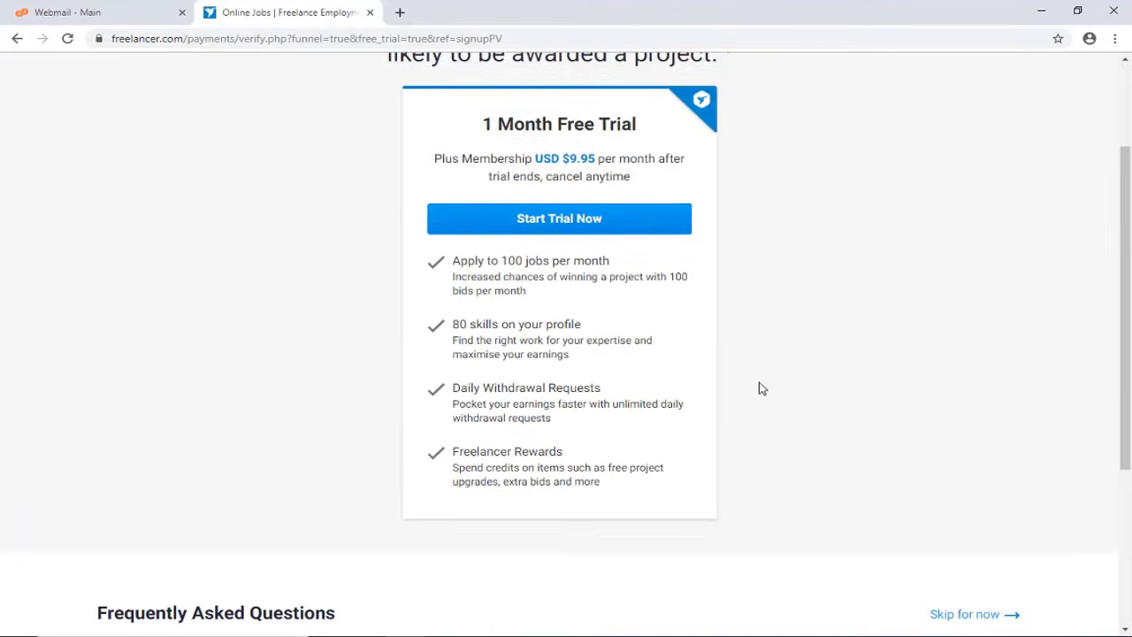
{"action": "scroll", "coordinate": [950, 592], "scroll_direction": "down", "scroll_amount": 3}
{"action": "left_click", "coordinate": [980, 342]}
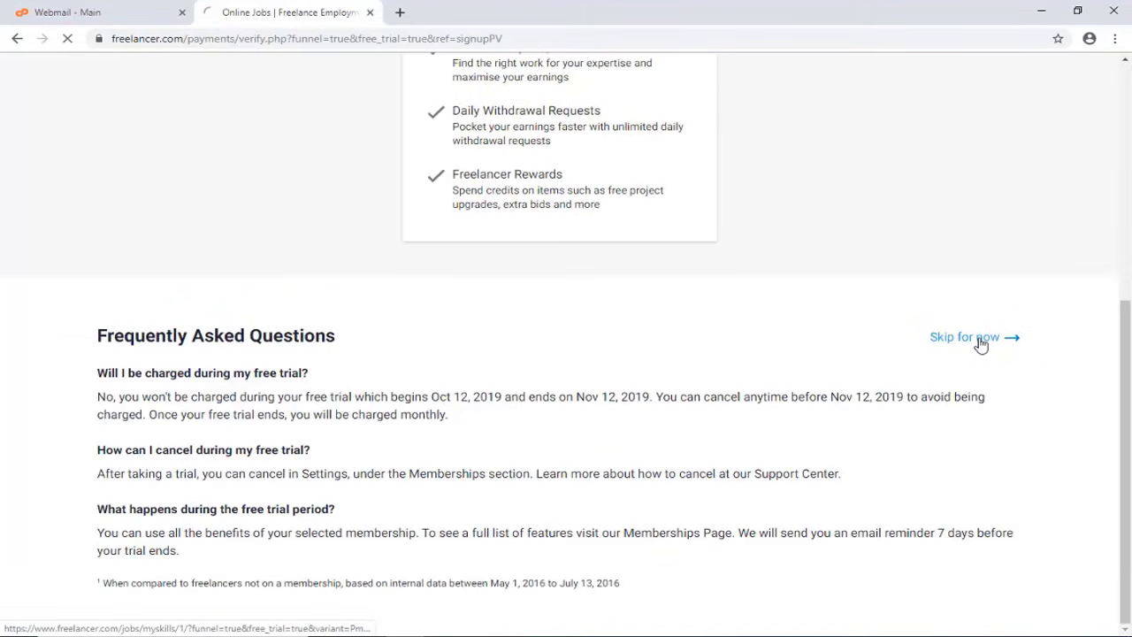
{"action": "scroll", "coordinate": [882, 404], "scroll_direction": "up", "scroll_amount": 2}
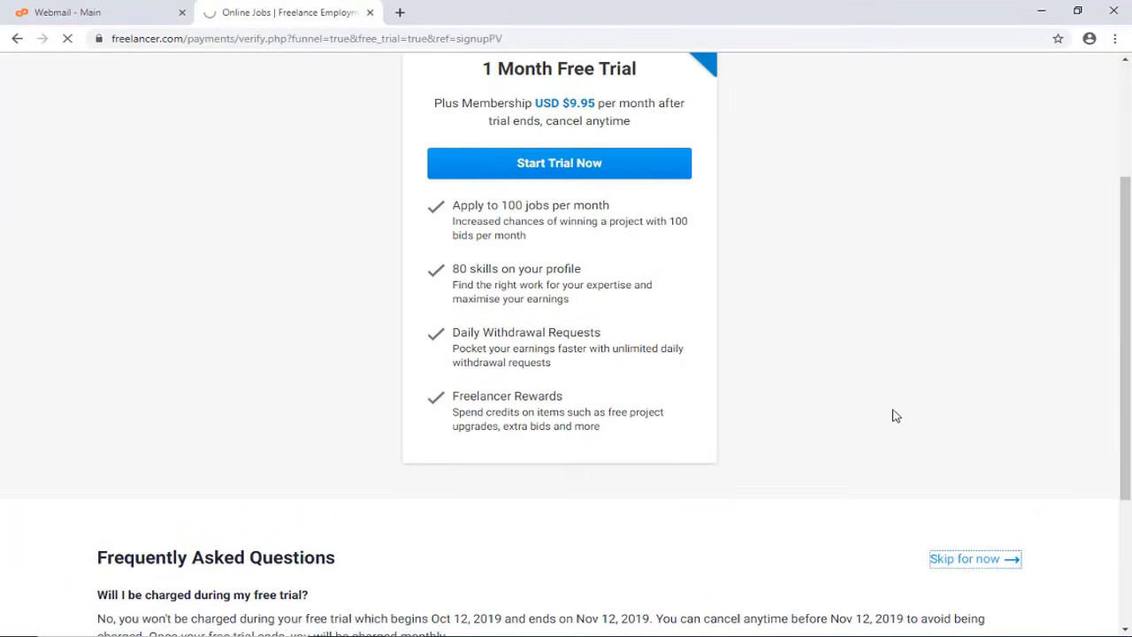
{"action": "scroll", "coordinate": [894, 411], "scroll_direction": "up", "scroll_amount": 2}
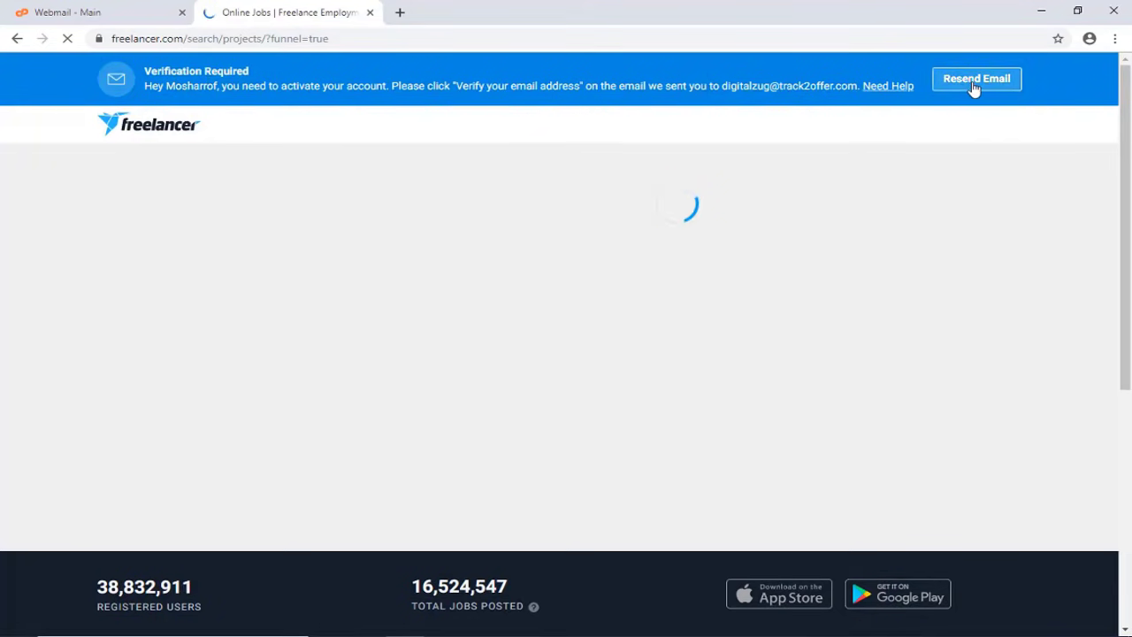
Open the Welcome to Freelancer.com message in the webmail inbox
{"action": "left_click", "coordinate": [99, 9]}
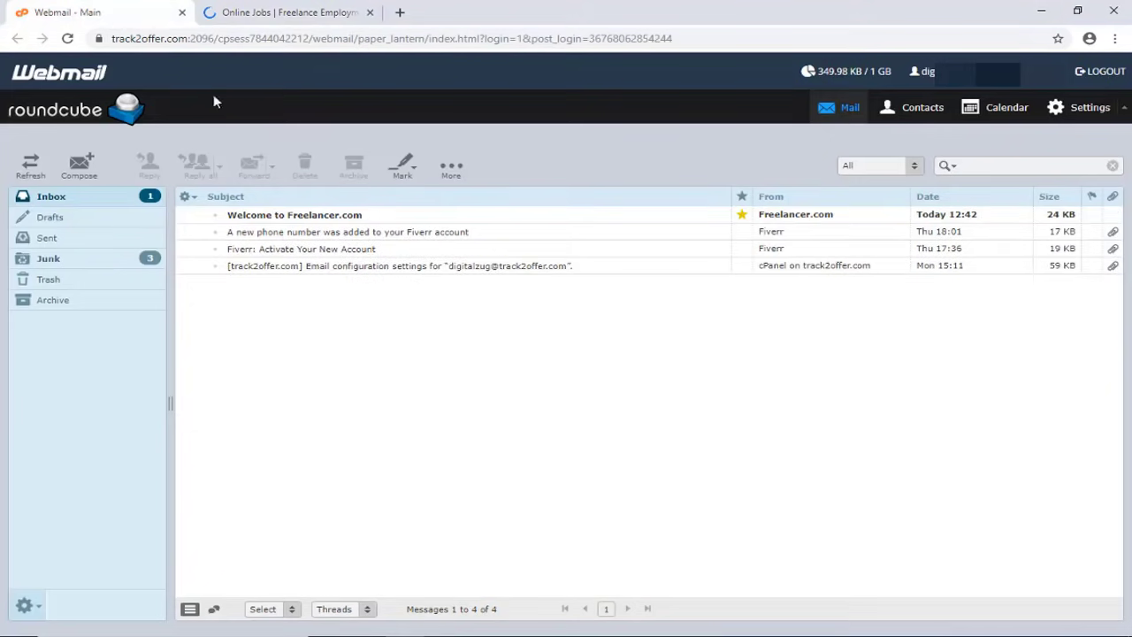
{"action": "left_click", "coordinate": [320, 218]}
{"action": "double_click", "coordinate": [564, 220]}
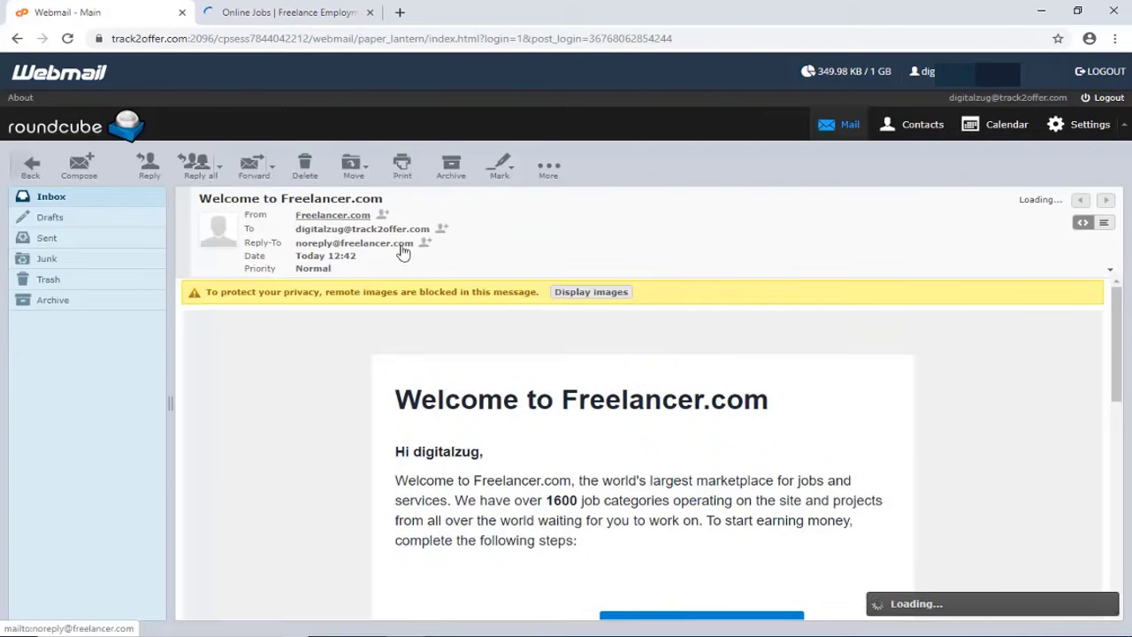
Follow the Verify Your Email link, then return to the Freelancer projects page
{"action": "scroll", "coordinate": [697, 411], "scroll_direction": "down", "scroll_amount": 3}
{"action": "left_click", "coordinate": [741, 407]}
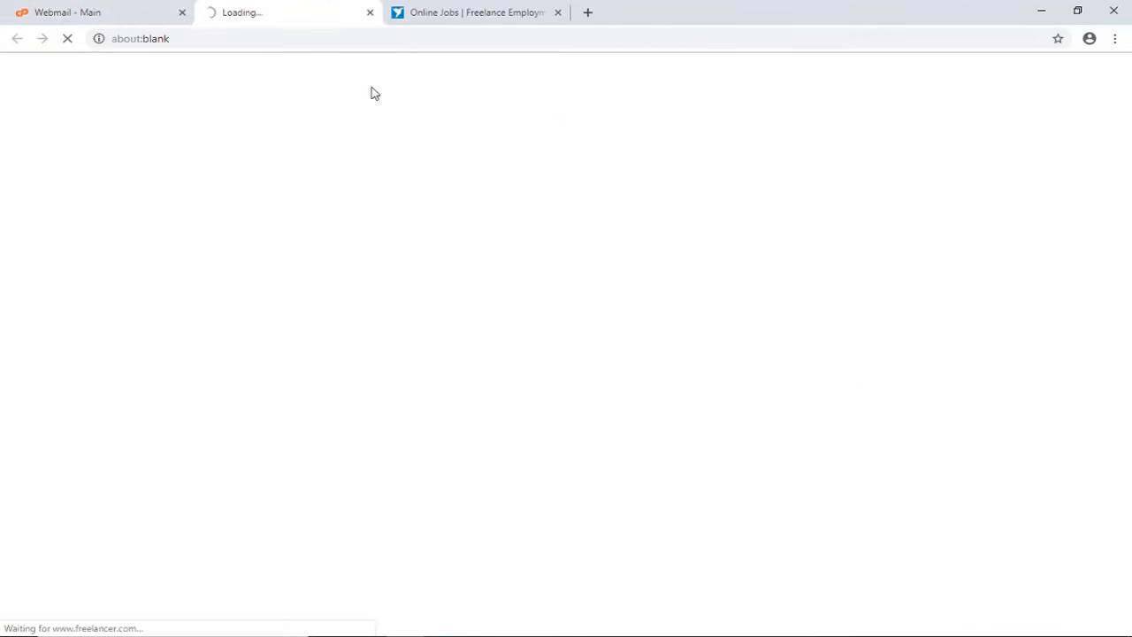
{"action": "left_click", "coordinate": [135, 10]}
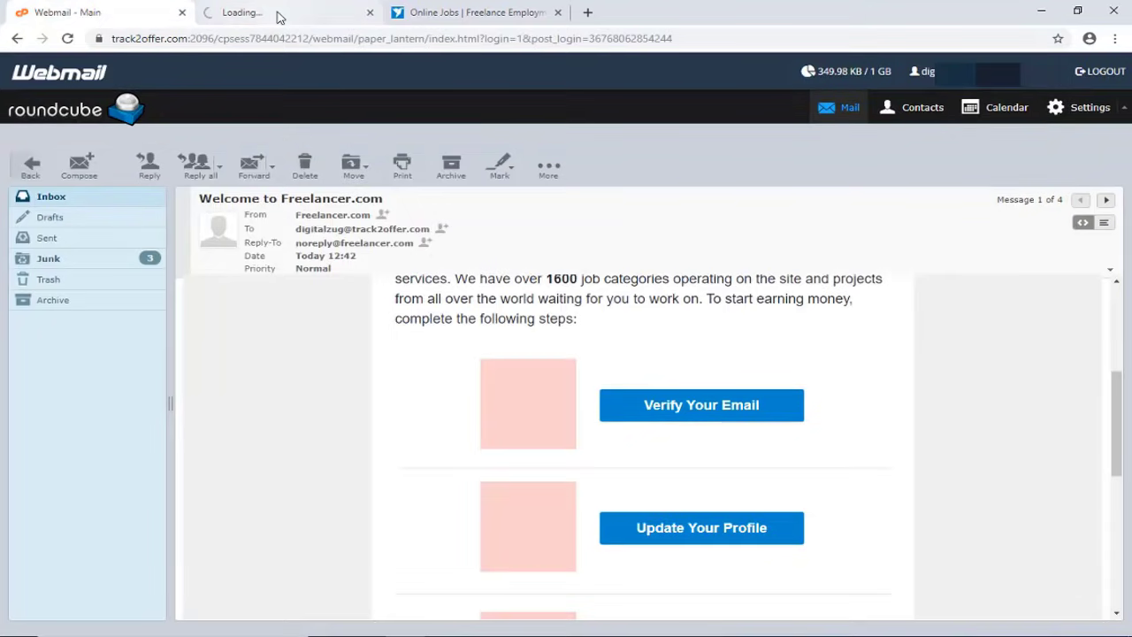
{"action": "left_click", "coordinate": [278, 16]}
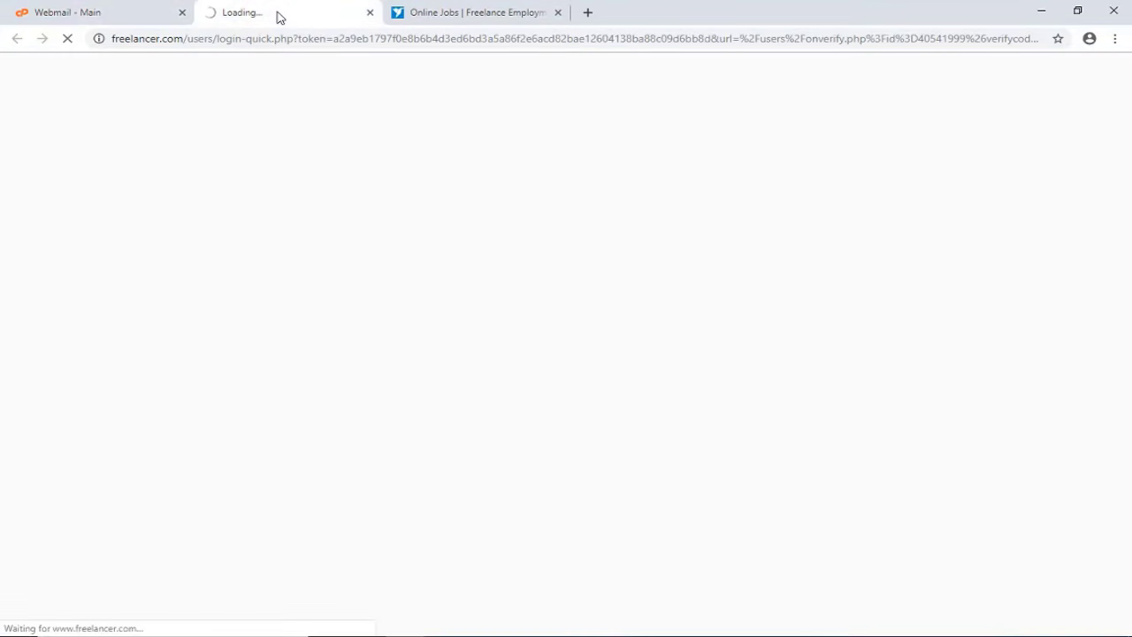
{"action": "left_click", "coordinate": [464, 15]}
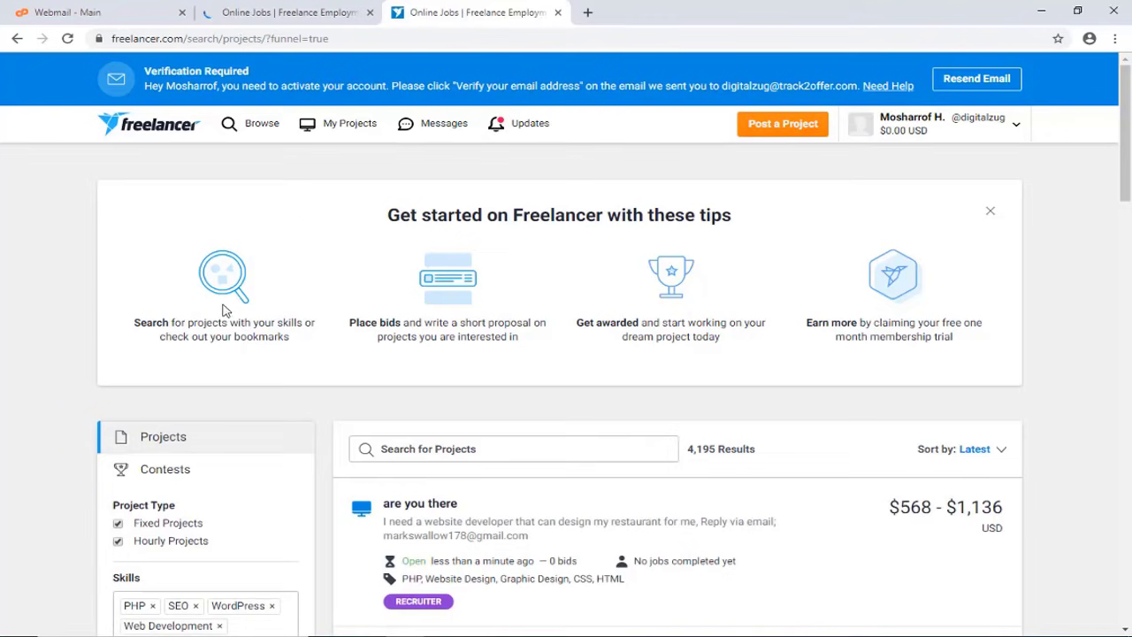
On the email-verified page, skip the Plus Membership trial and close the extra Freelancer tab
{"action": "left_click", "coordinate": [222, 9]}
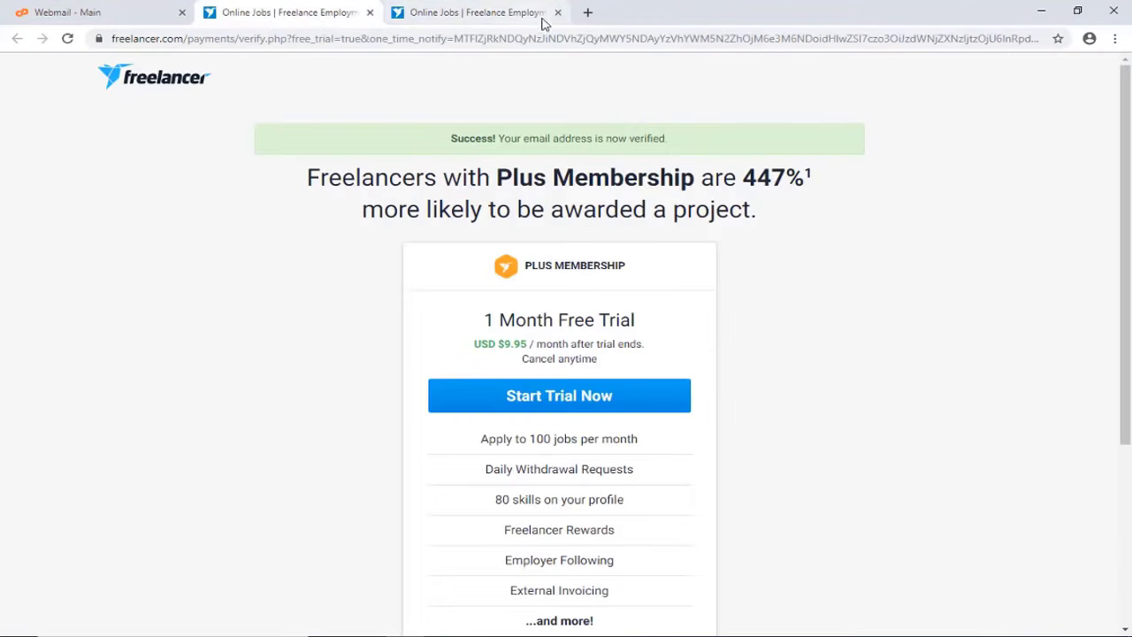
{"action": "scroll", "coordinate": [529, 345], "scroll_direction": "down", "scroll_amount": 1}
{"action": "scroll", "coordinate": [529, 345], "scroll_direction": "down", "scroll_amount": 3}
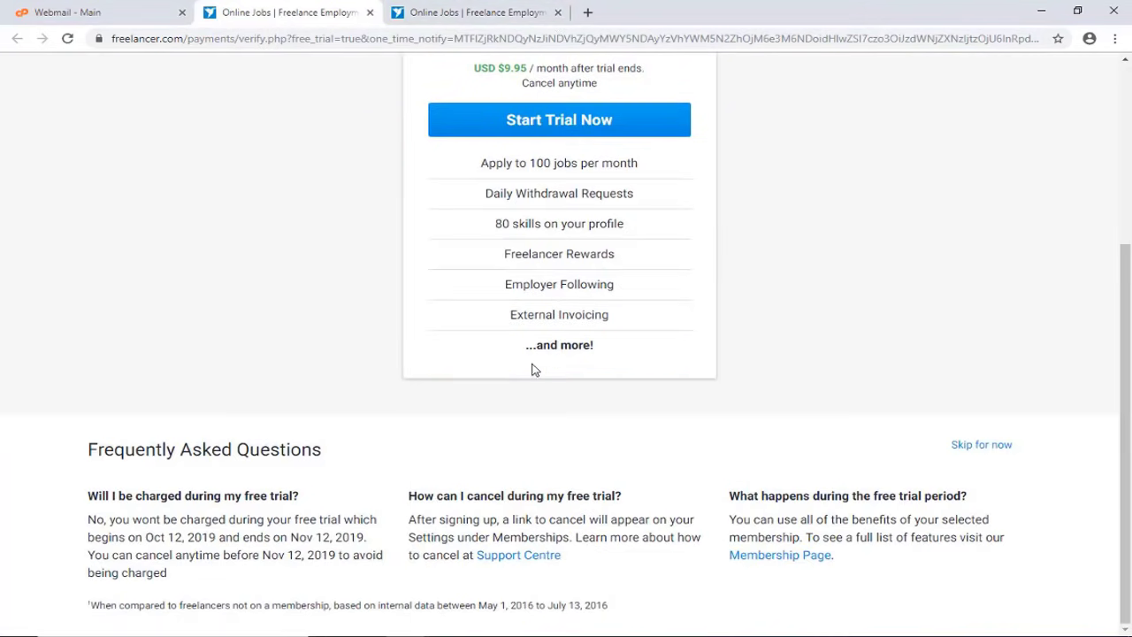
{"action": "left_click", "coordinate": [986, 447]}
{"action": "left_click", "coordinate": [558, 13]}
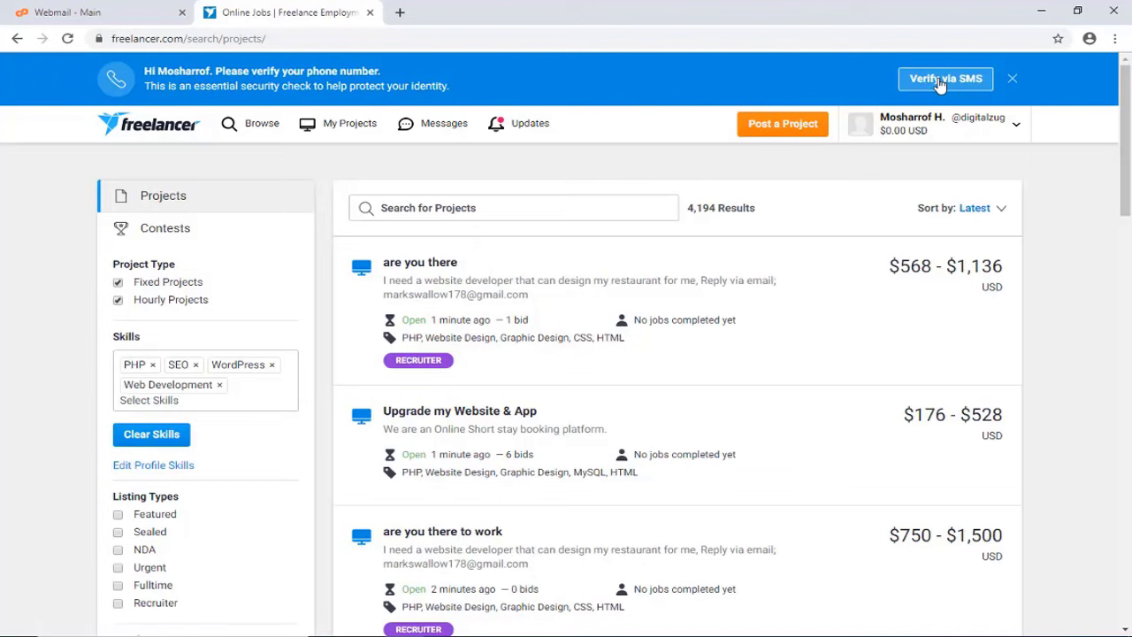
Enter the phone number with Bangladesh as country and send an SMS verification code
{"action": "left_click", "coordinate": [940, 80]}
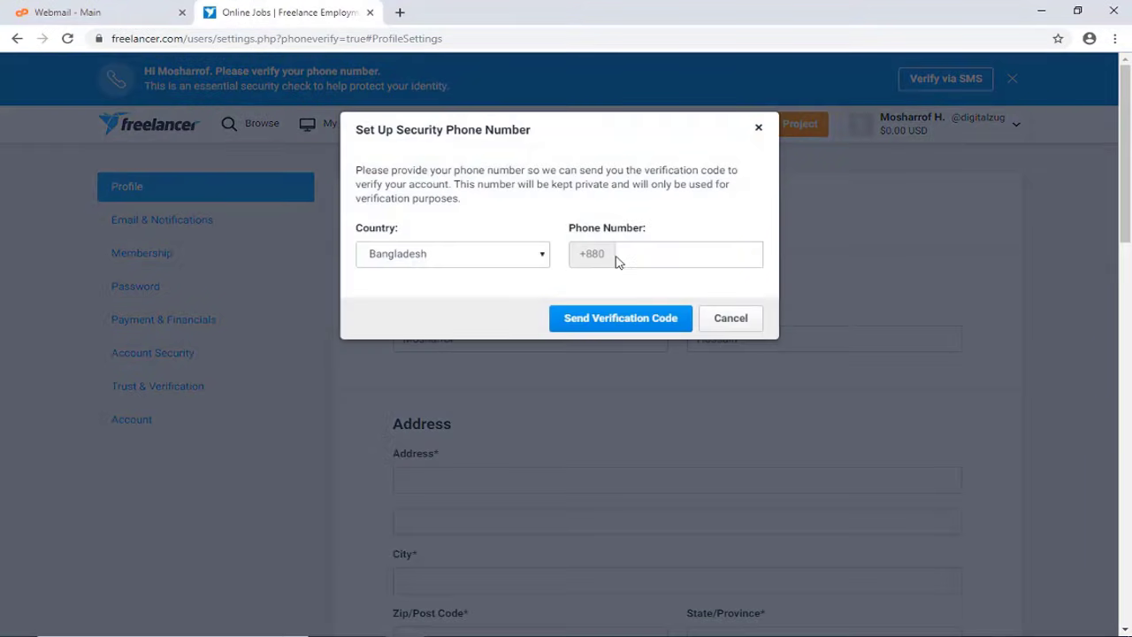
{"action": "left_click", "coordinate": [630, 254]}
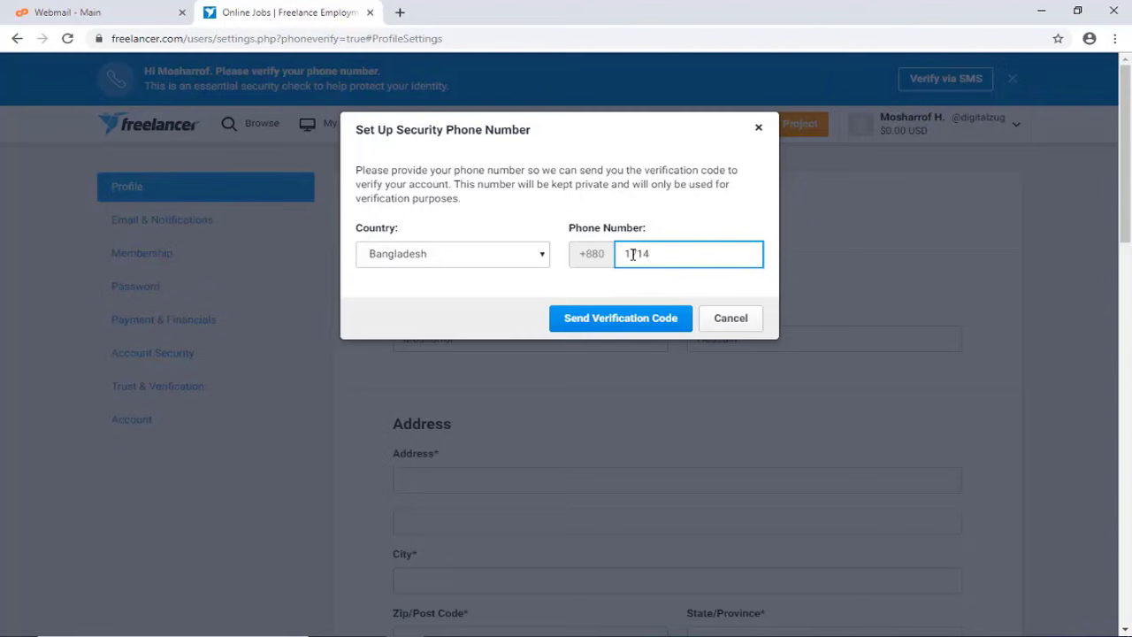
{"action": "left_click", "coordinate": [542, 256]}
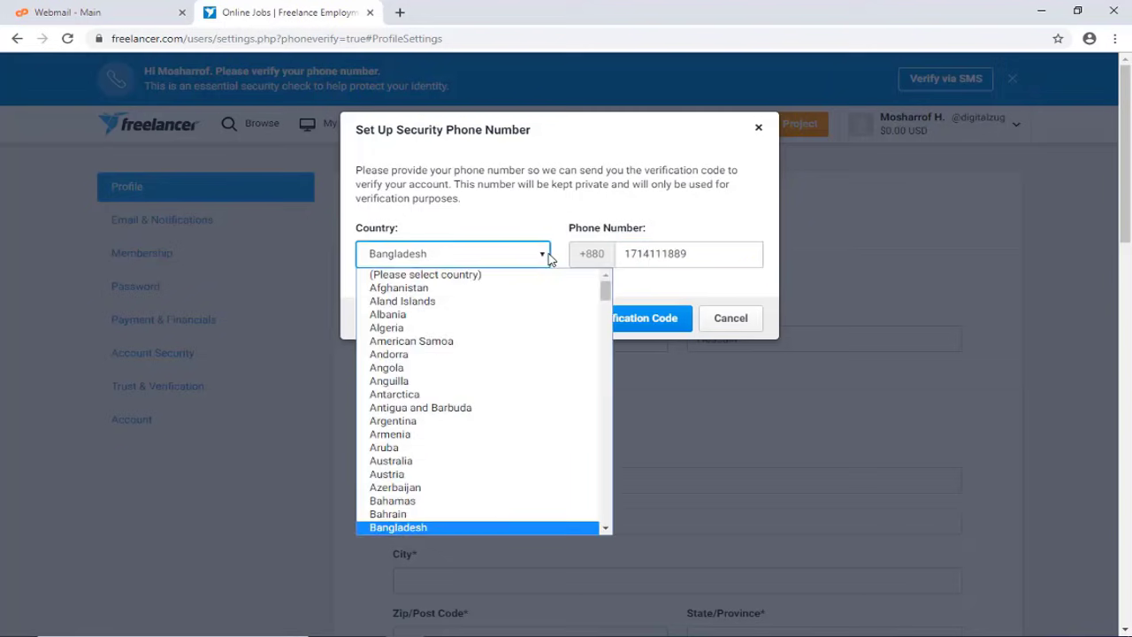
{"action": "left_click", "coordinate": [477, 527]}
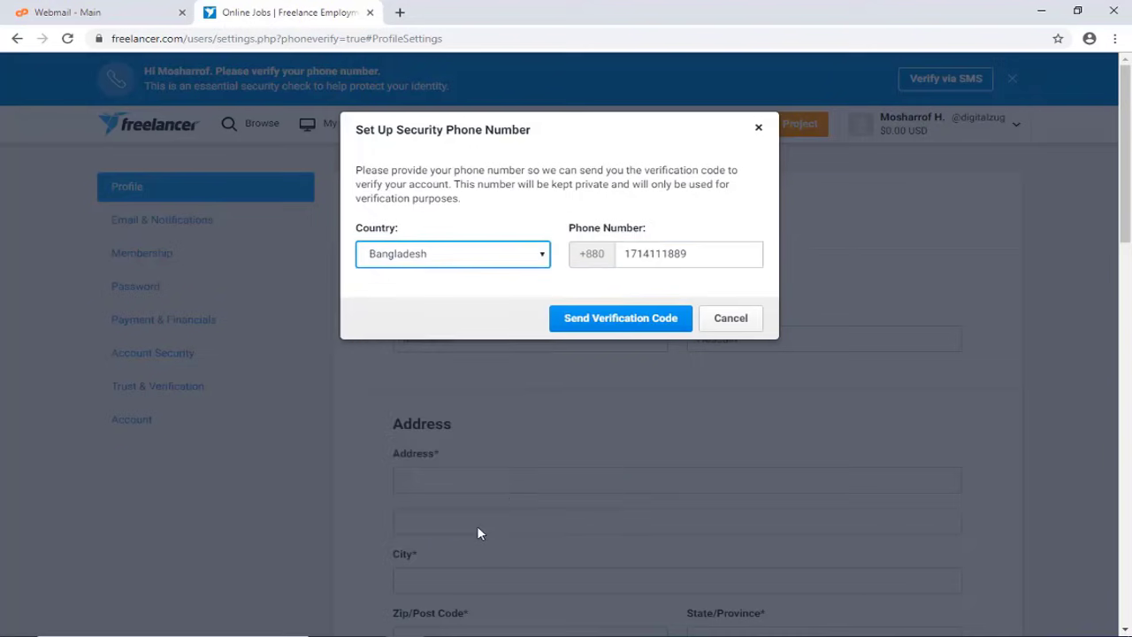
{"action": "left_click", "coordinate": [641, 325]}
Enter the received SMS code, verify it, and close the success message
{"action": "left_click", "coordinate": [479, 346]}
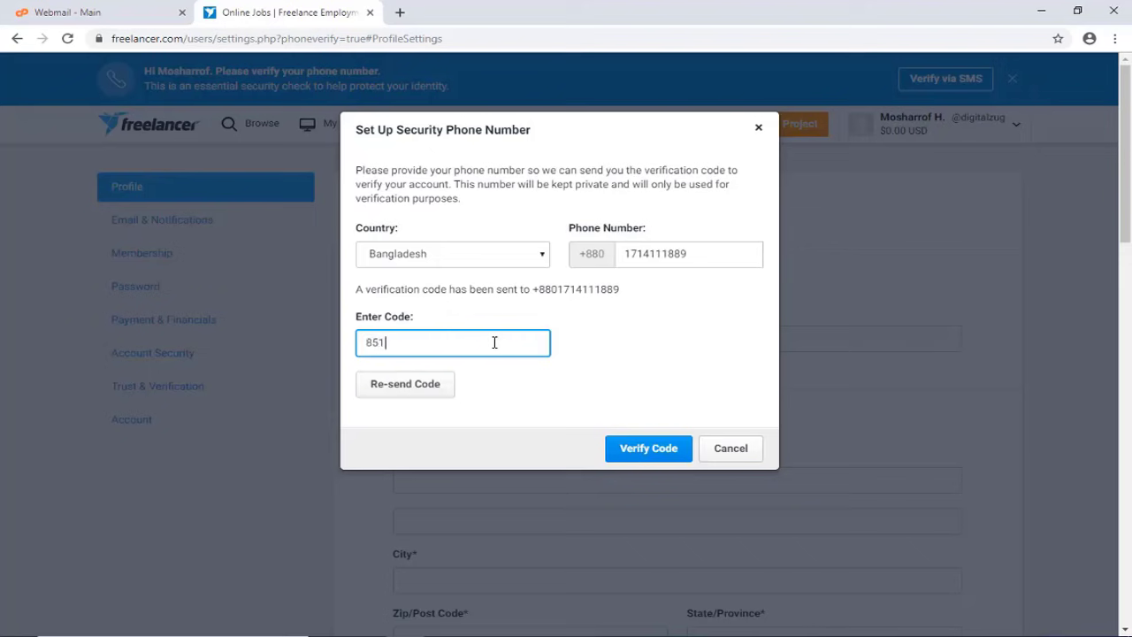
{"action": "left_click", "coordinate": [626, 448]}
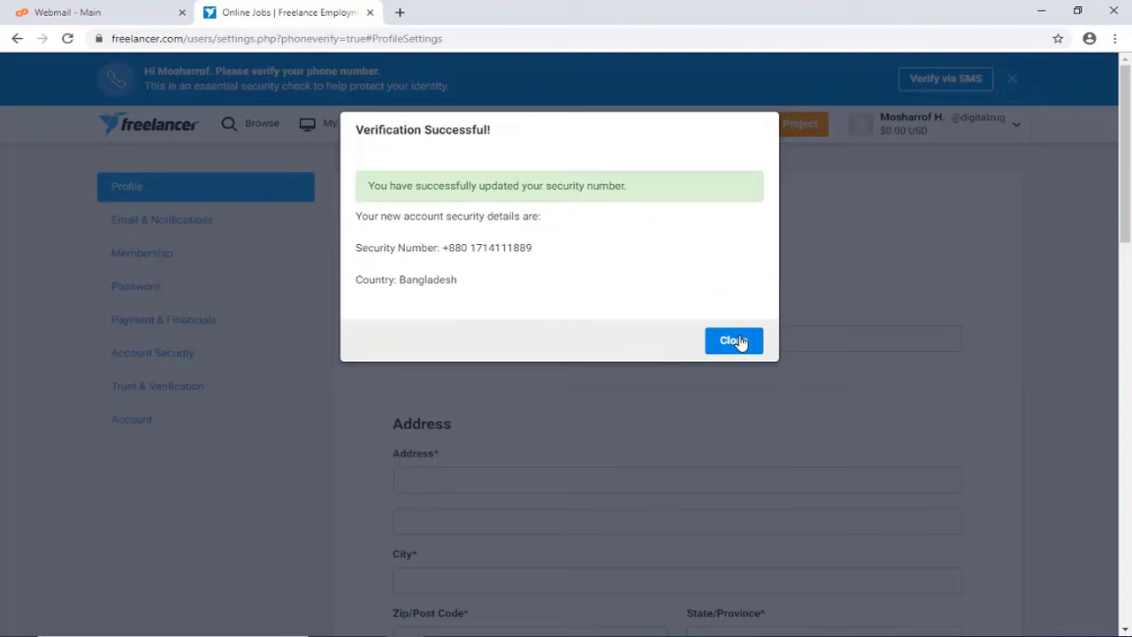
{"action": "left_click", "coordinate": [733, 339]}
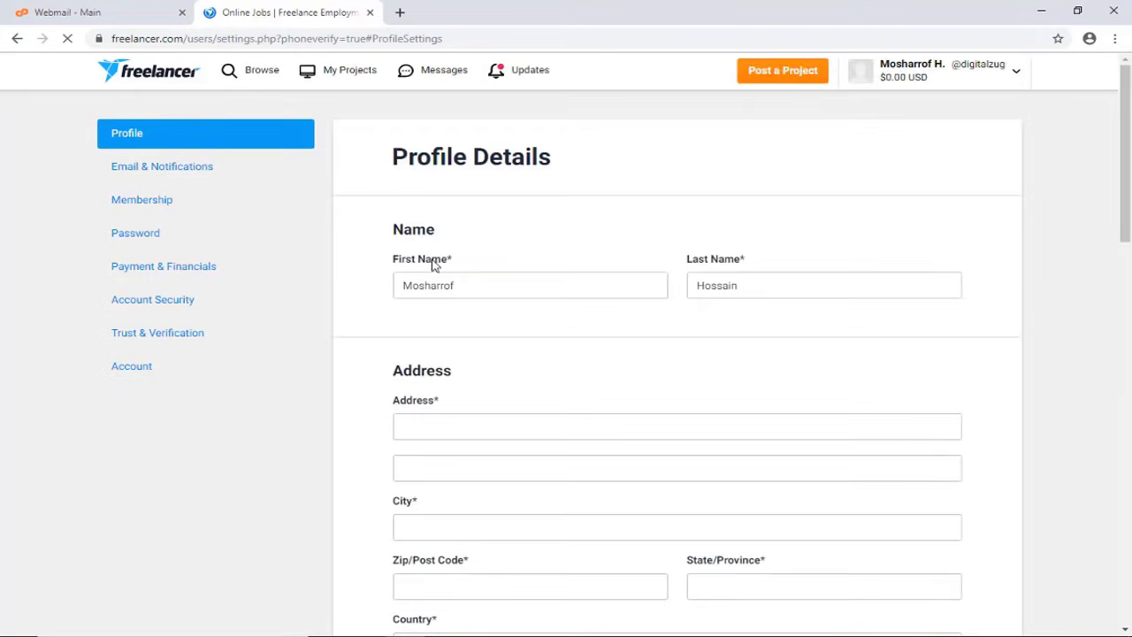
Look over the Profile Details settings, then go to the dashboard via the Freelancer logo
{"action": "scroll", "coordinate": [496, 274], "scroll_direction": "down", "scroll_amount": 8}
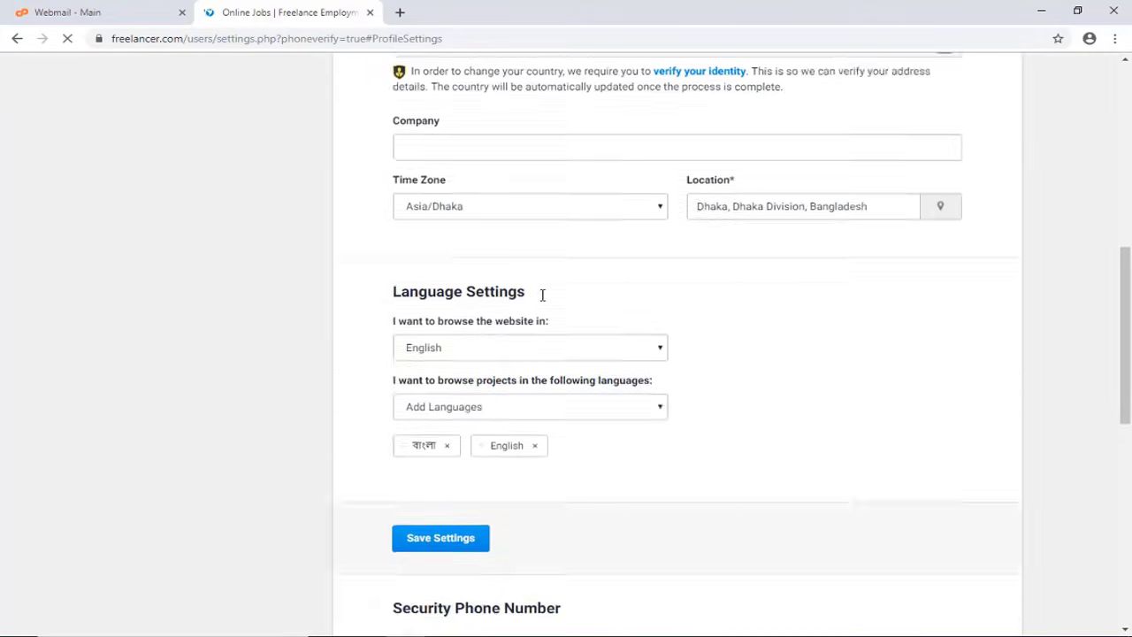
{"action": "scroll", "coordinate": [522, 347], "scroll_direction": "up", "scroll_amount": 9}
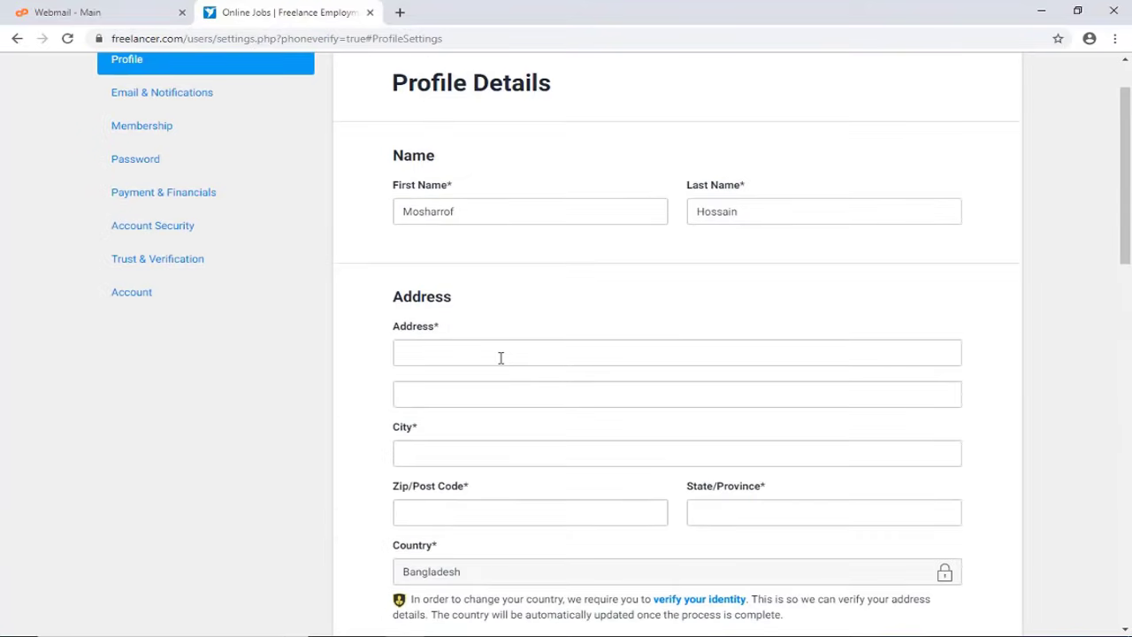
{"action": "scroll", "coordinate": [494, 357], "scroll_direction": "up", "scroll_amount": 1}
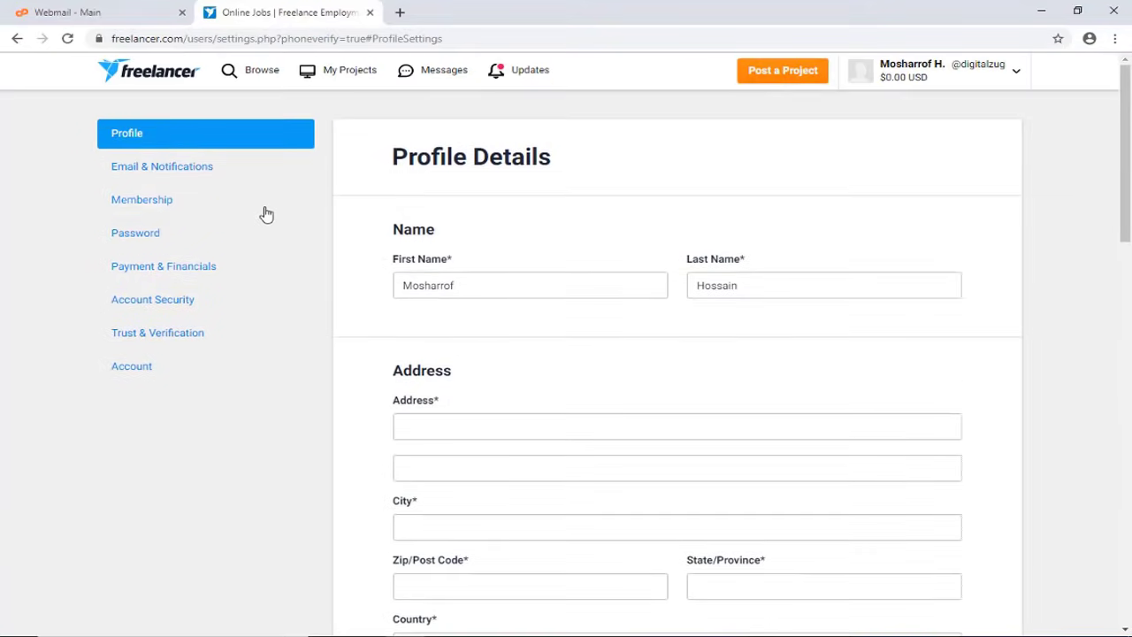
{"action": "scroll", "coordinate": [518, 385], "scroll_direction": "down", "scroll_amount": 4}
{"action": "scroll", "coordinate": [522, 382], "scroll_direction": "up", "scroll_amount": 4}
{"action": "scroll", "coordinate": [465, 513], "scroll_direction": "down", "scroll_amount": 2}
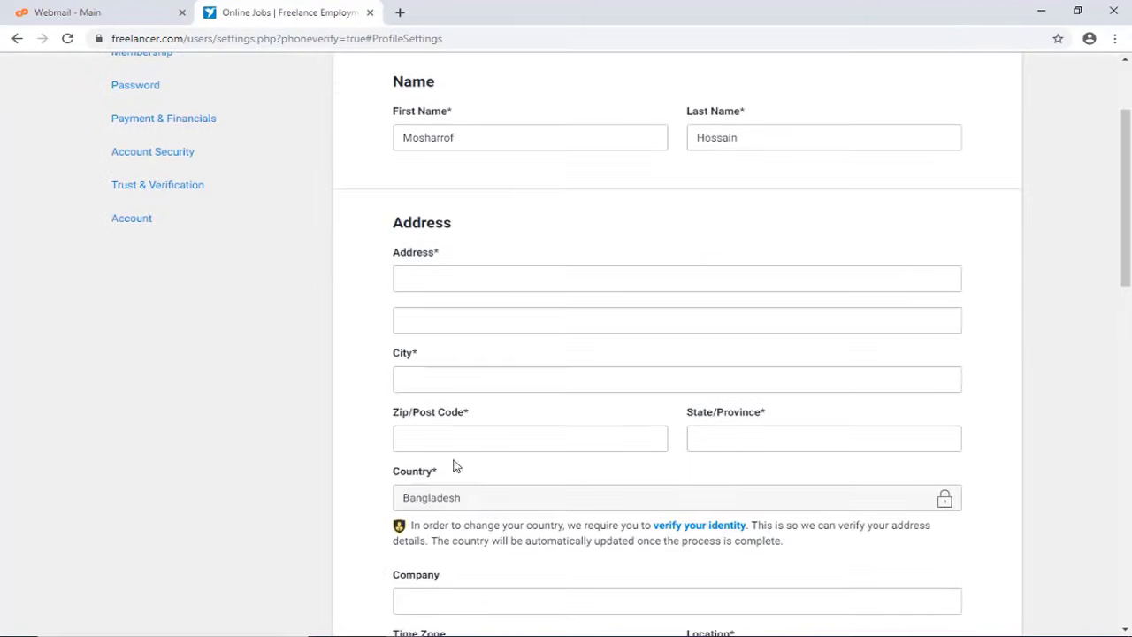
{"action": "scroll", "coordinate": [500, 504], "scroll_direction": "down", "scroll_amount": 3}
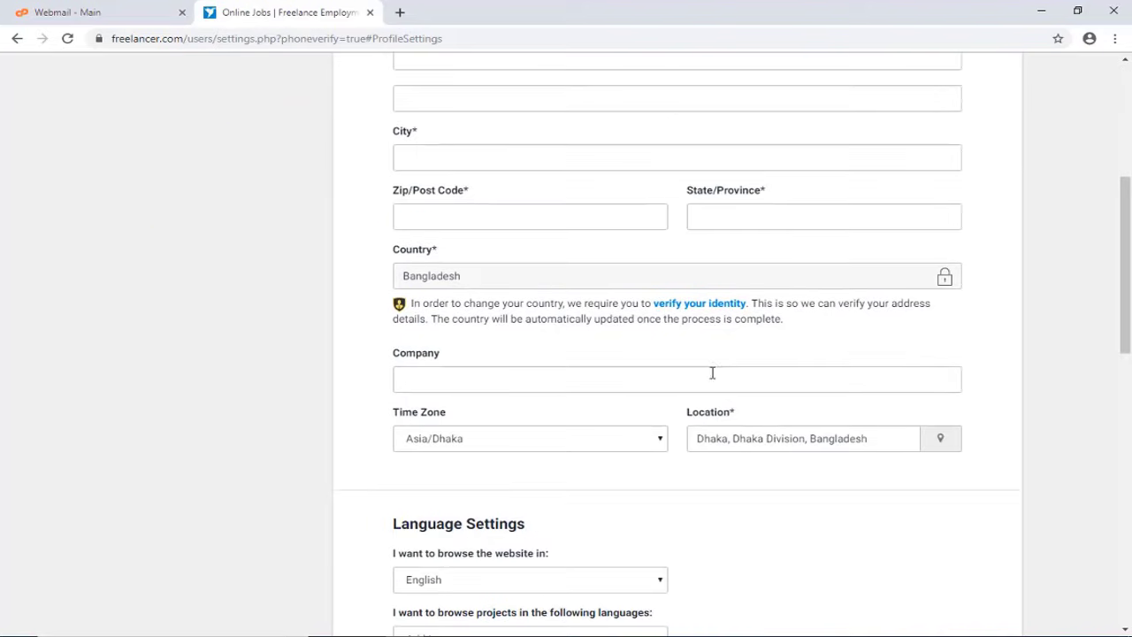
{"action": "scroll", "coordinate": [551, 457], "scroll_direction": "down", "scroll_amount": 3}
{"action": "scroll", "coordinate": [548, 487], "scroll_direction": "up", "scroll_amount": 8}
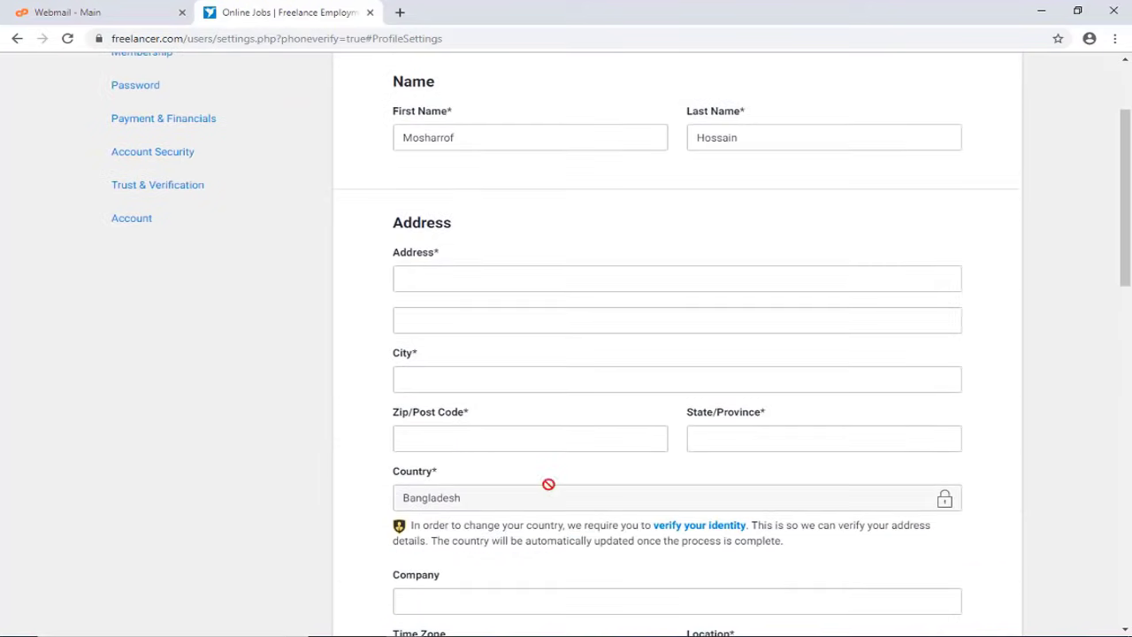
{"action": "left_click", "coordinate": [158, 84]}
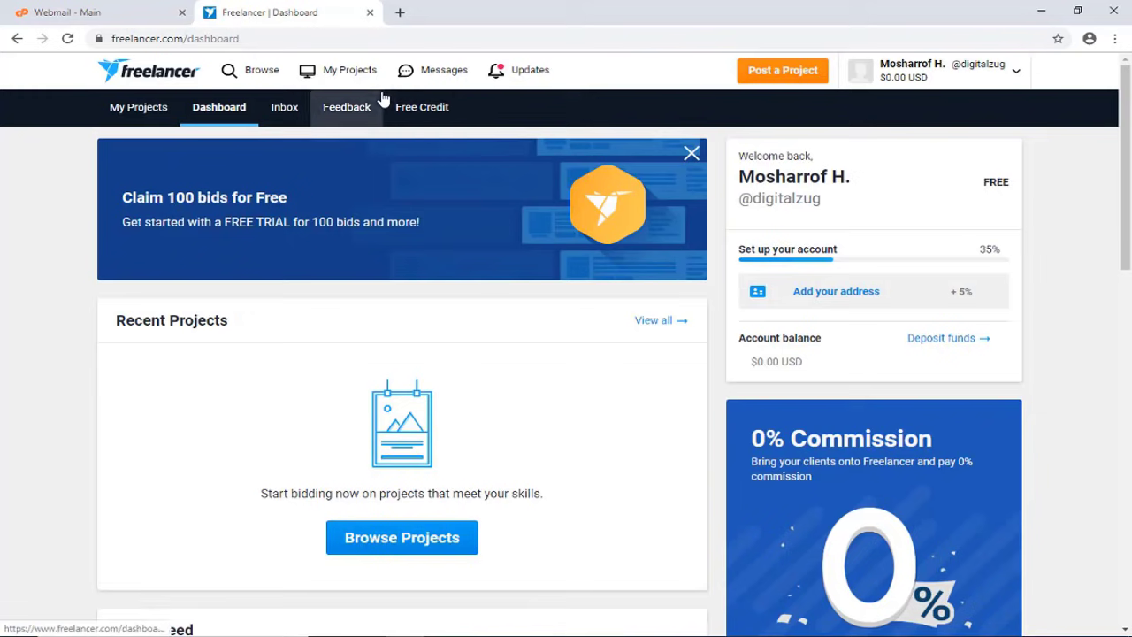
{"action": "left_click", "coordinate": [251, 72]}
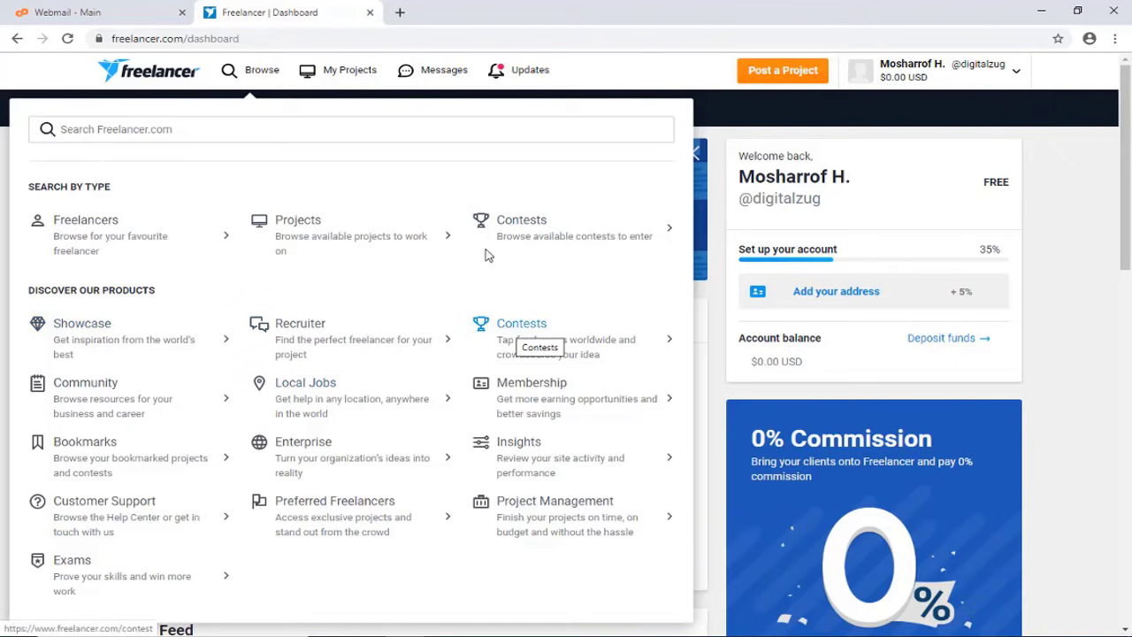
{"action": "left_click", "coordinate": [344, 76]}
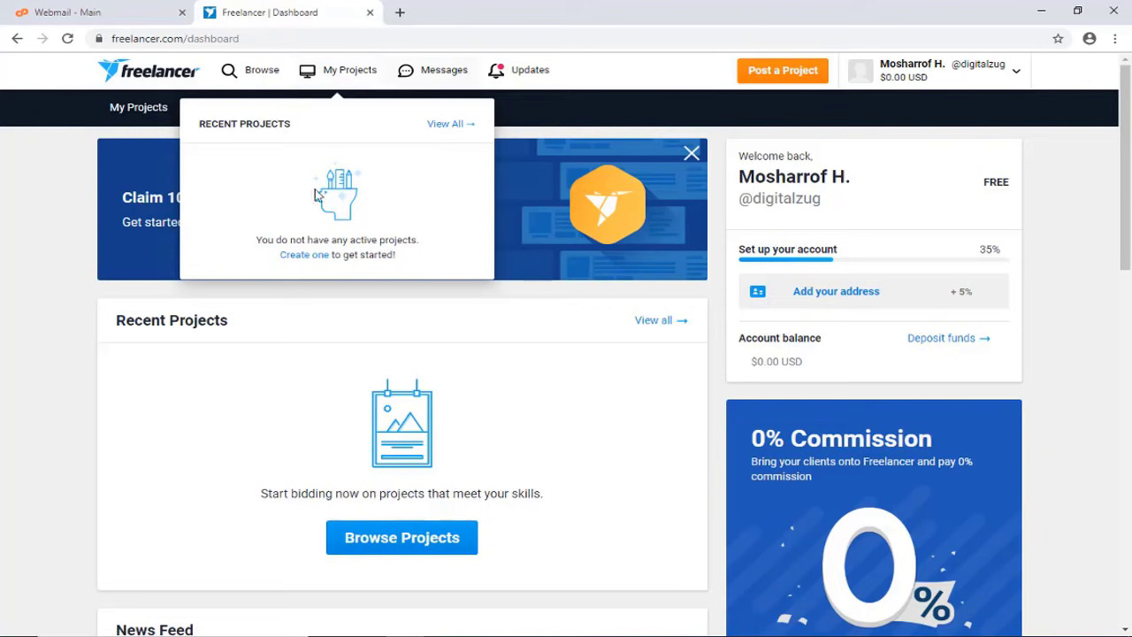
{"action": "left_click", "coordinate": [431, 73]}
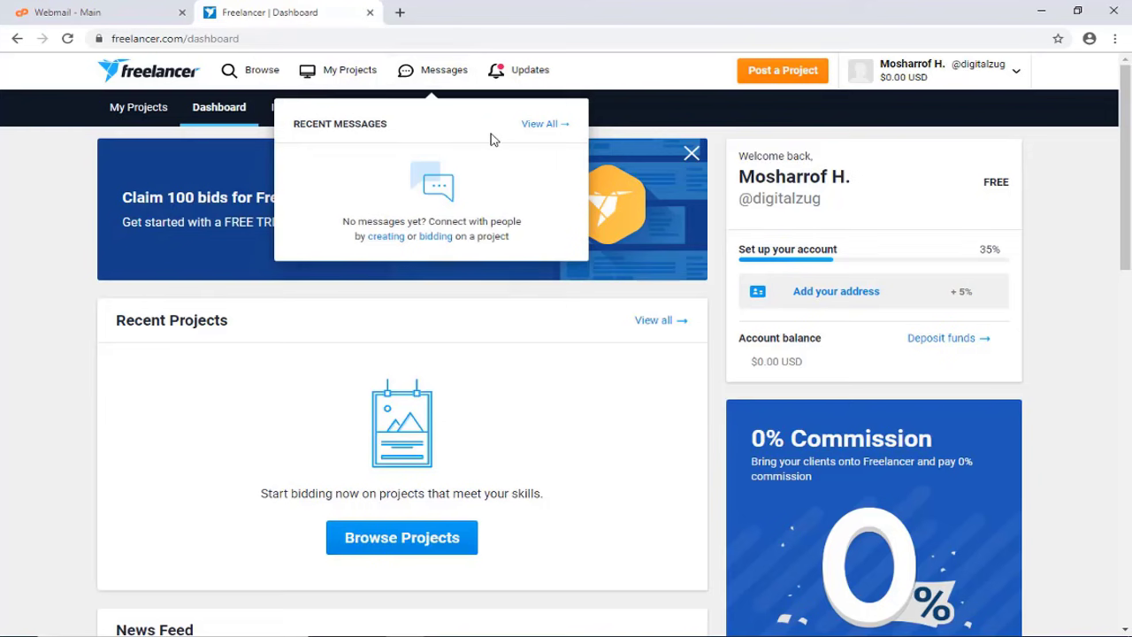
{"action": "left_click", "coordinate": [529, 70]}
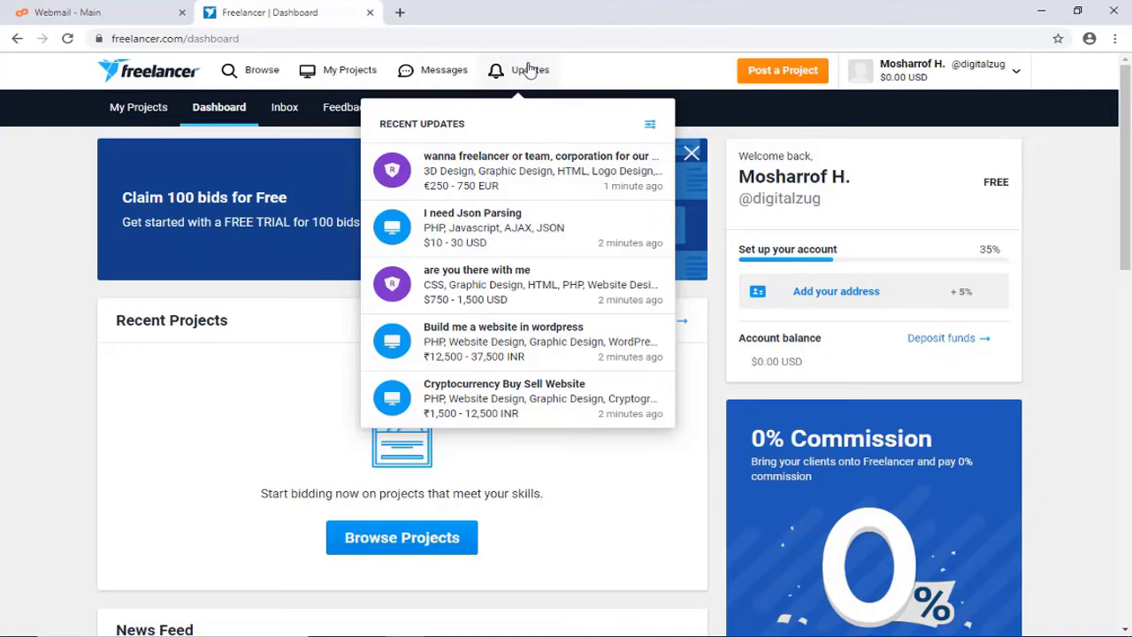
{"action": "left_click", "coordinate": [530, 71]}
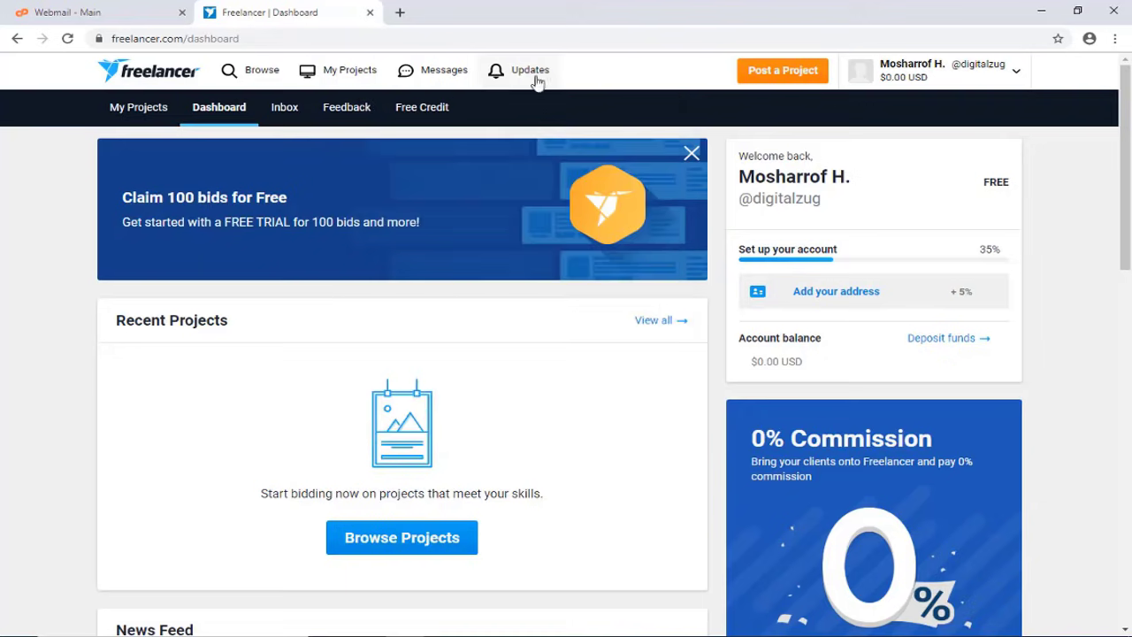
{"action": "scroll", "coordinate": [624, 185], "scroll_direction": "down", "scroll_amount": 6}
{"action": "scroll", "coordinate": [849, 319], "scroll_direction": "down", "scroll_amount": 5}
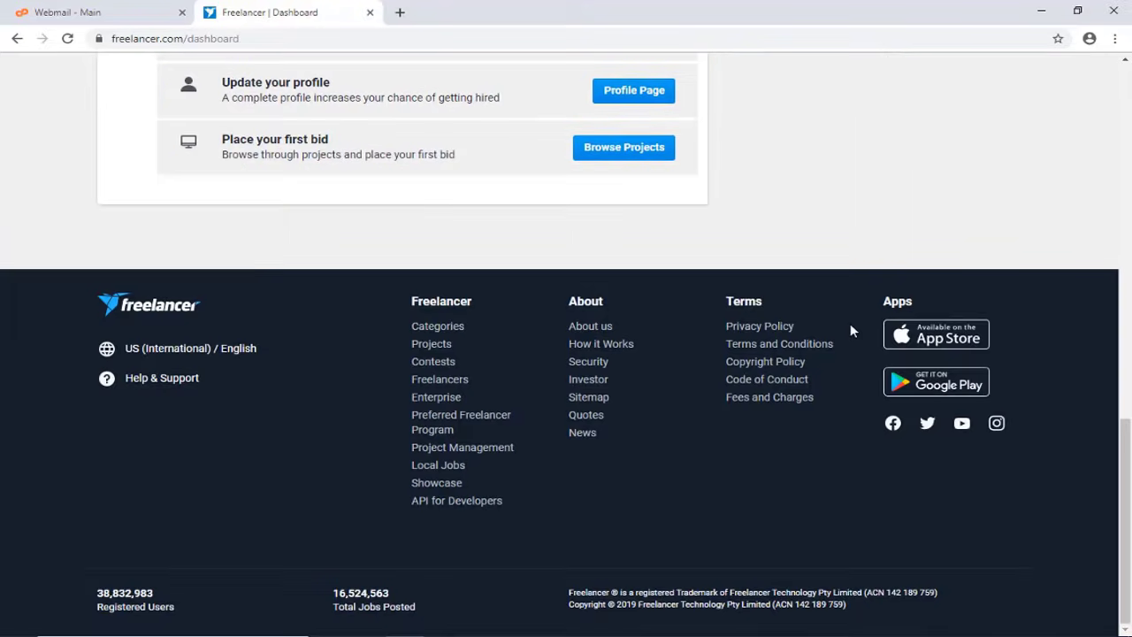
{"action": "scroll", "coordinate": [852, 328], "scroll_direction": "up", "scroll_amount": 11}
{"action": "scroll", "coordinate": [851, 329], "scroll_direction": "up", "scroll_amount": 1}
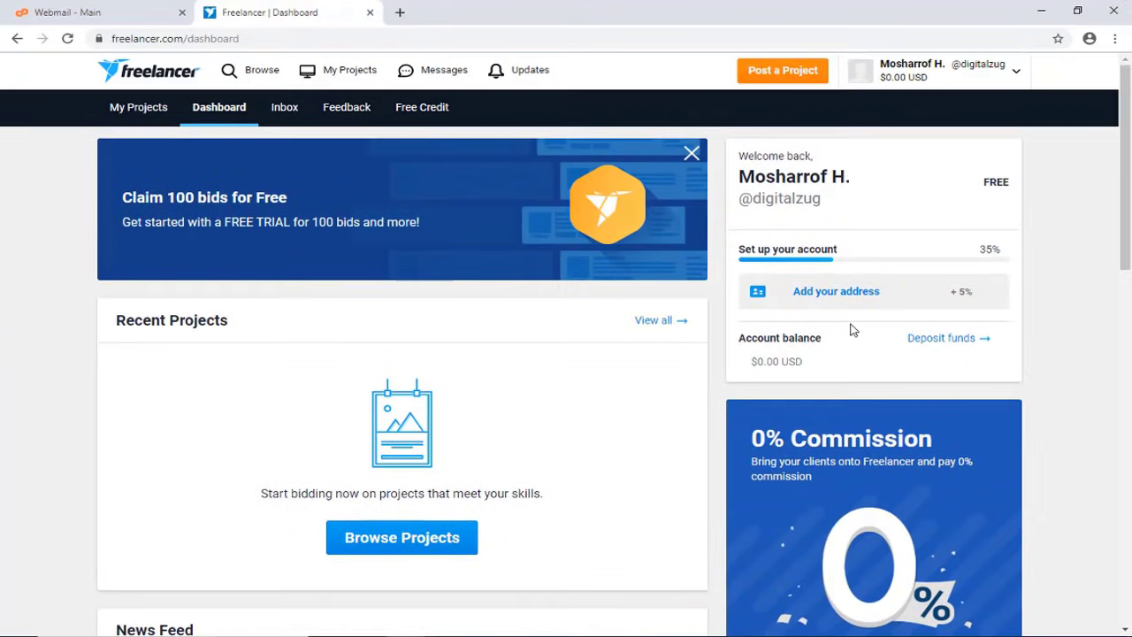